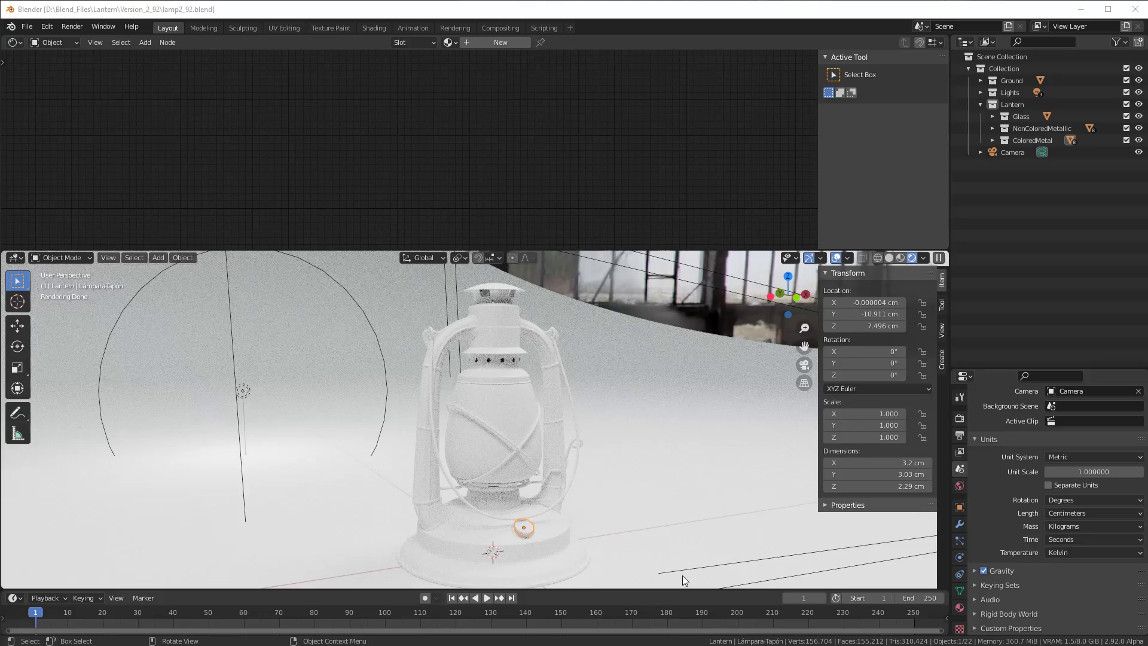
Select the lantern base object and show its Material Properties
scroll(630, 507, "up", 3)
scroll(594, 514, "down", 2)
scroll(580, 509, "up", 3)
left_click(523, 513)
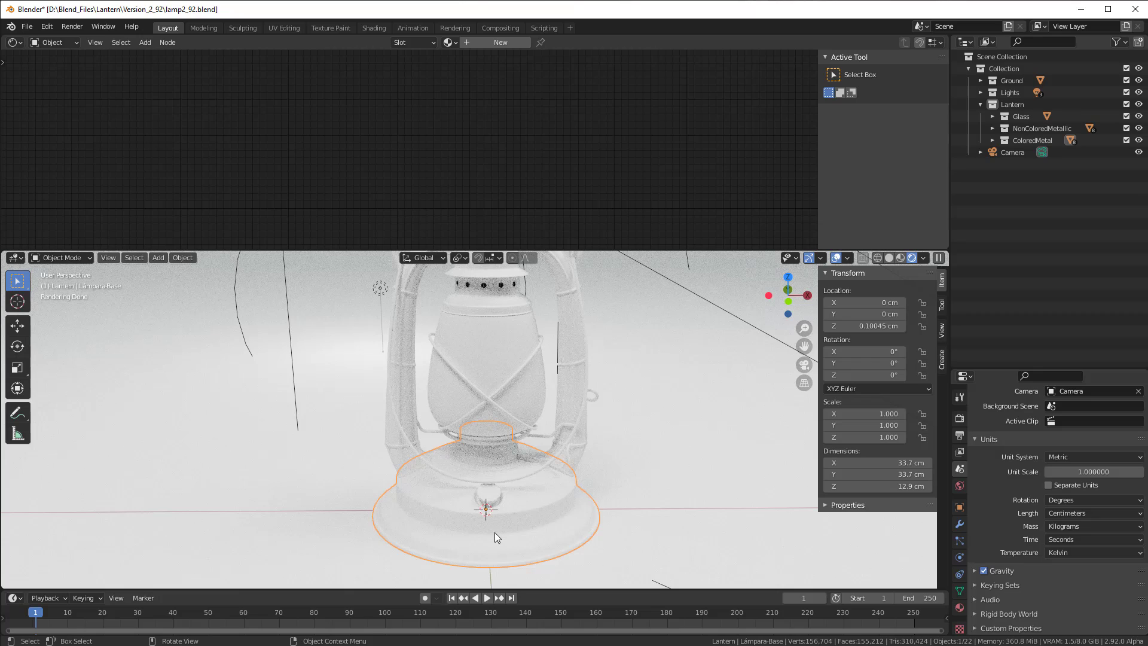
left_click(958, 608)
Create a new material for the base and add an Ambient Occlusion node left of the Principled BSDF
left_click(1042, 455)
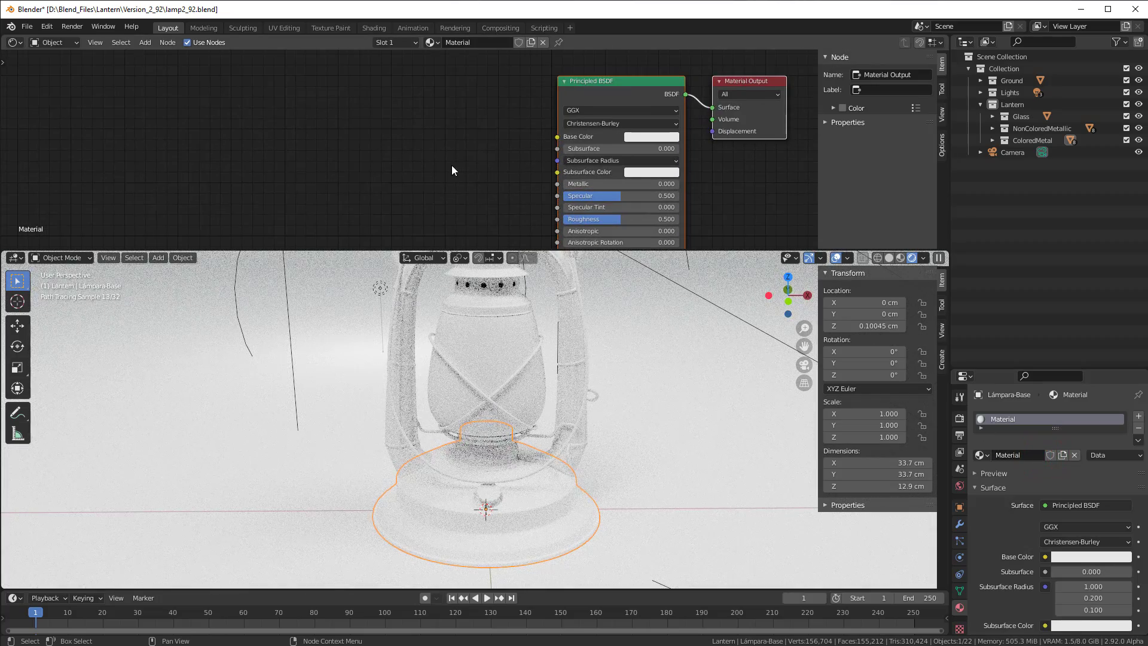
middle_click_drag(450, 165, 422, 148, "ctrl")
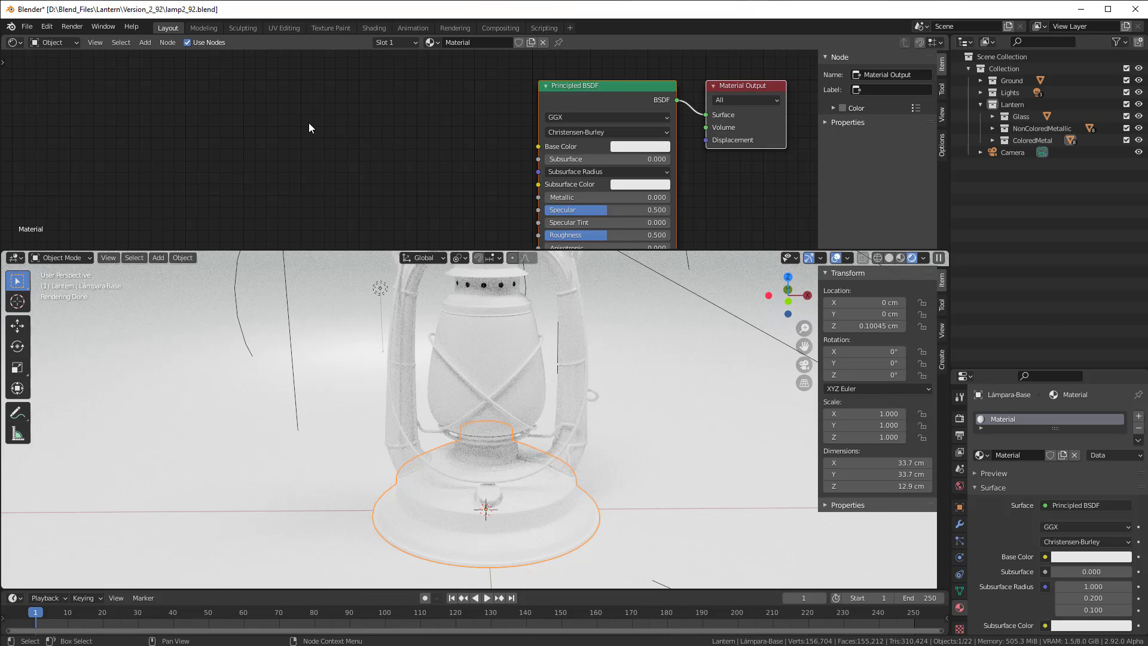
key("shift+a")
mouse_move(281, 64)
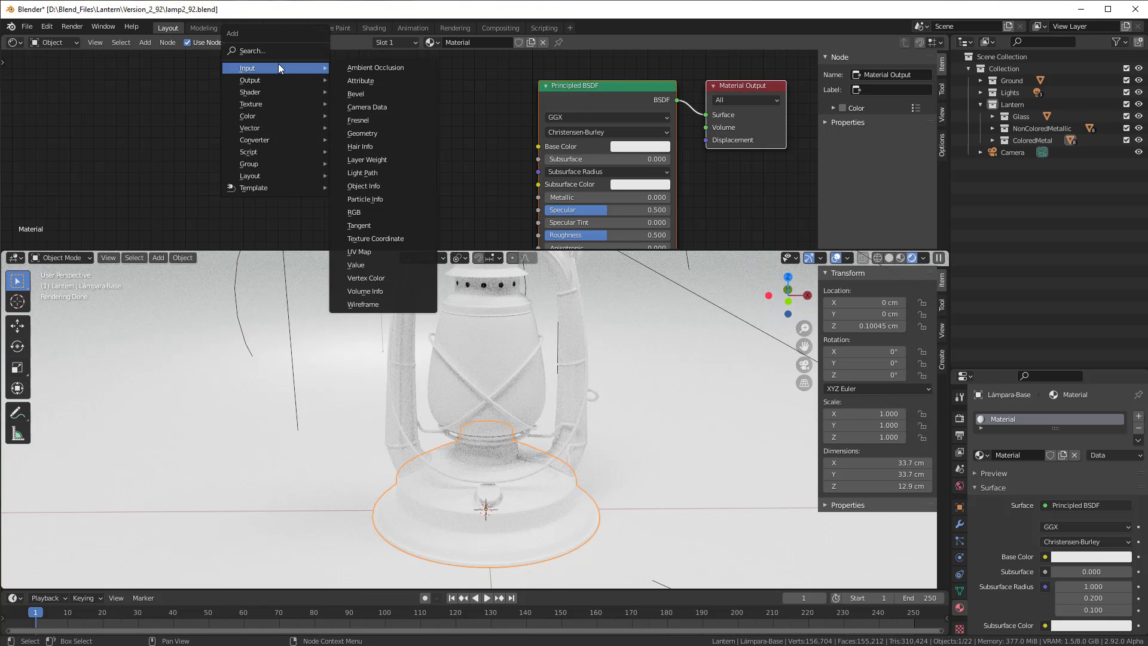
left_click(385, 67)
left_click(224, 83)
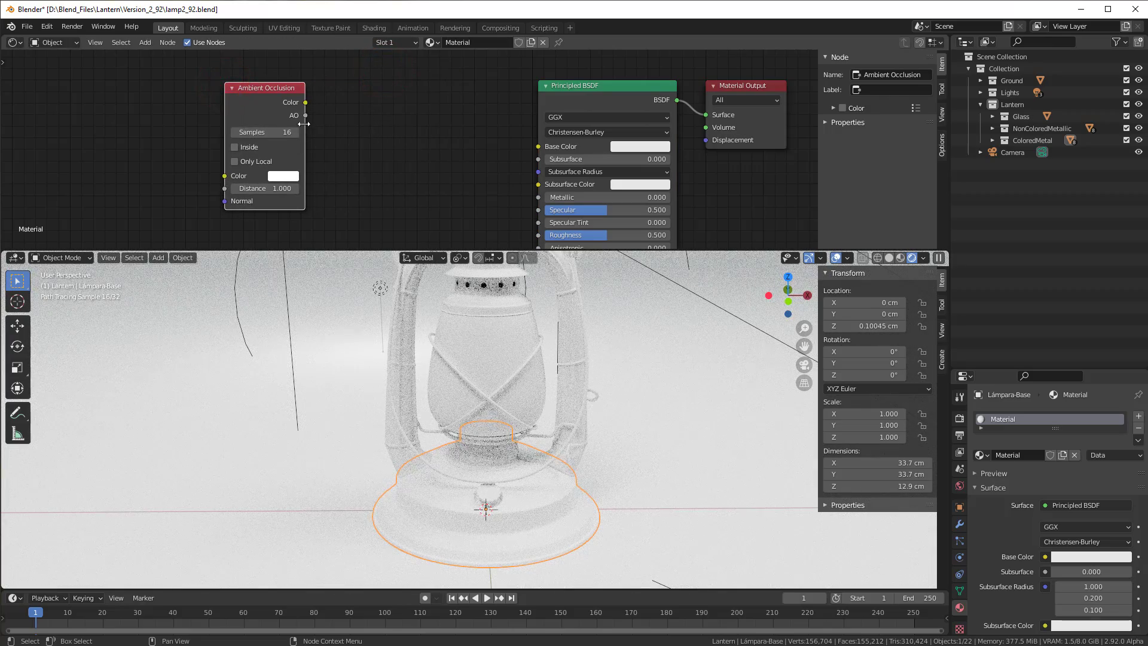
scroll(299, 123, "up", 2)
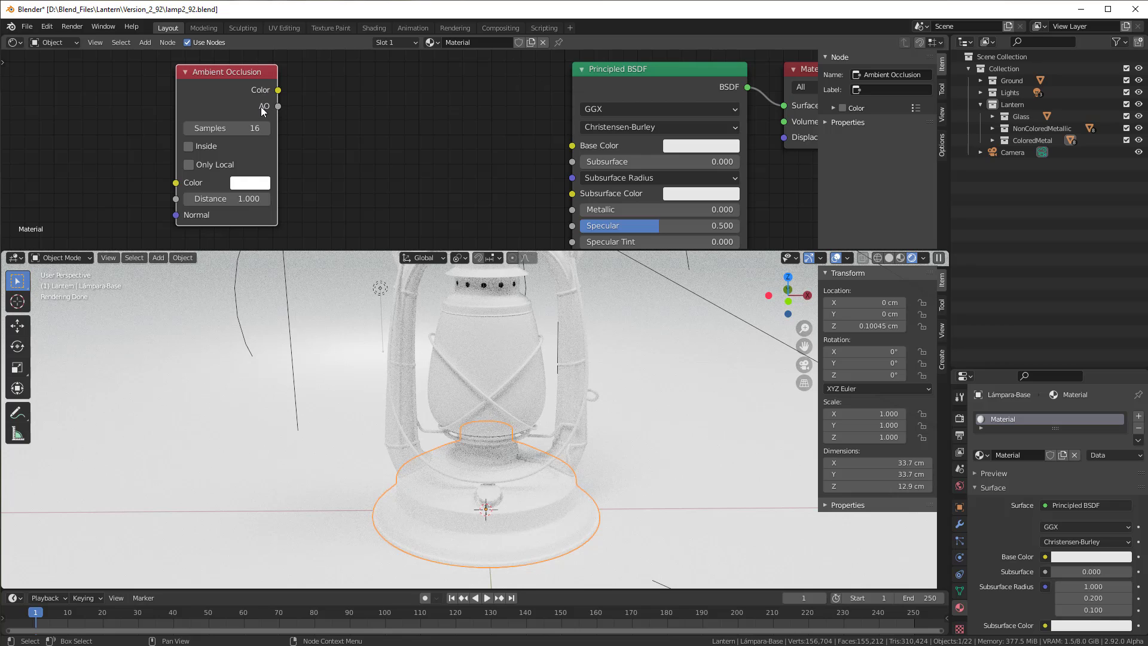
Wire the Ambient Occlusion node's AO output into the Principled BSDF Base Color socket
left_click_drag(283, 105, 572, 146)
scroll(526, 522, "up", 2)
scroll(526, 522, "up", 3)
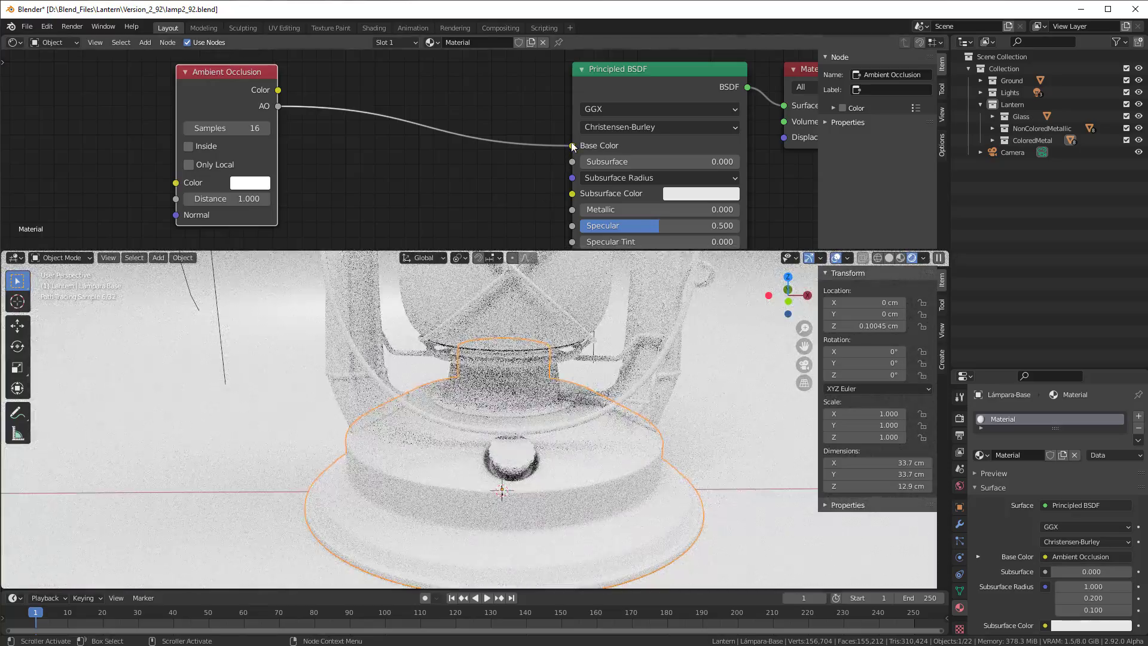
left_click_drag(571, 145, 540, 182)
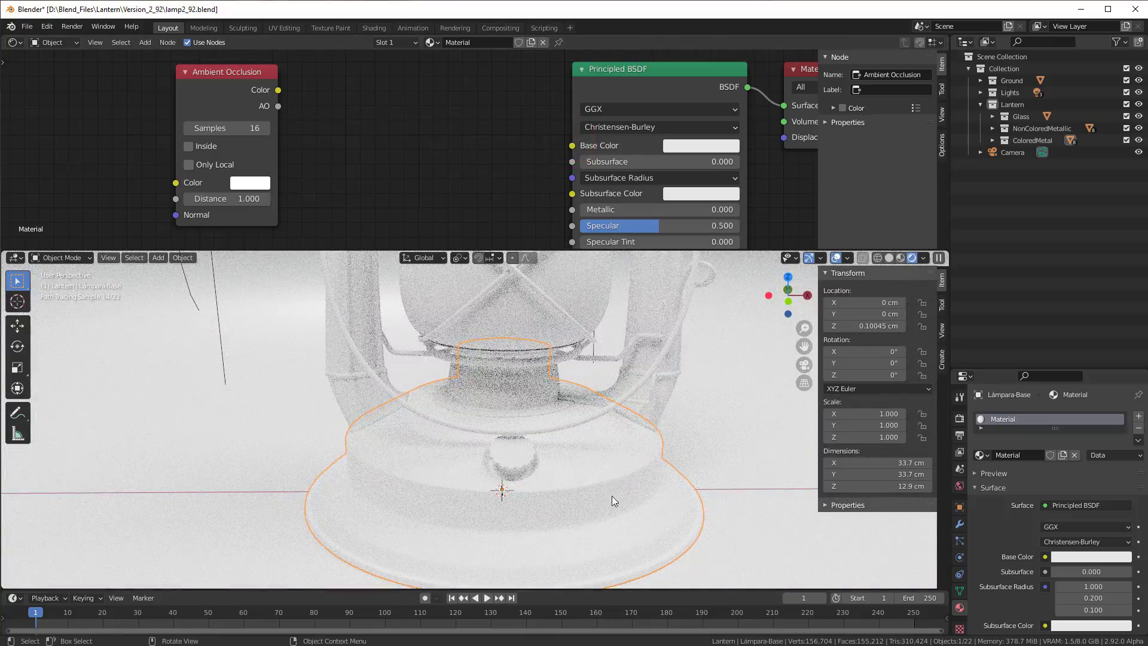
left_click_drag(277, 105, 571, 145)
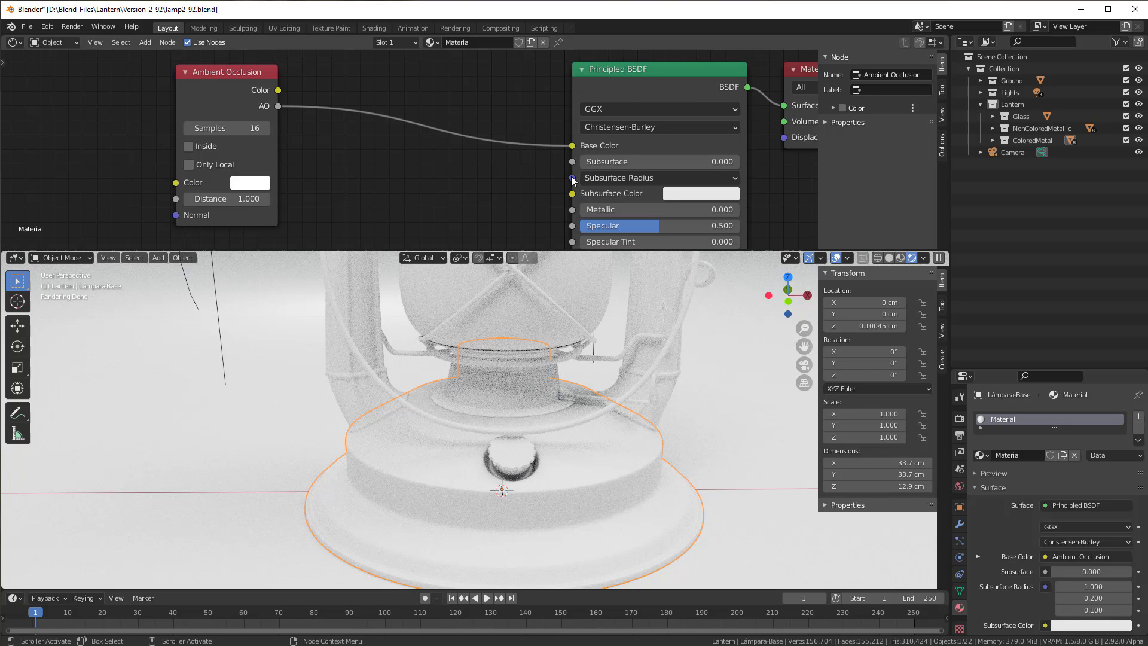
left_click_drag(572, 146, 547, 156)
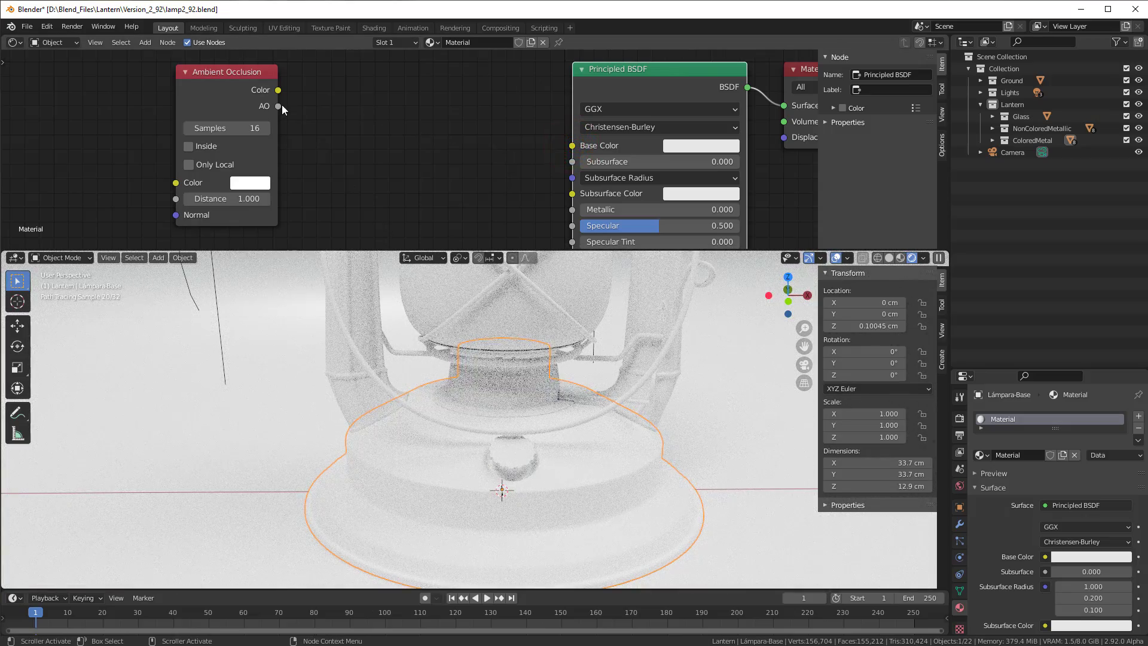
left_click_drag(279, 105, 570, 147)
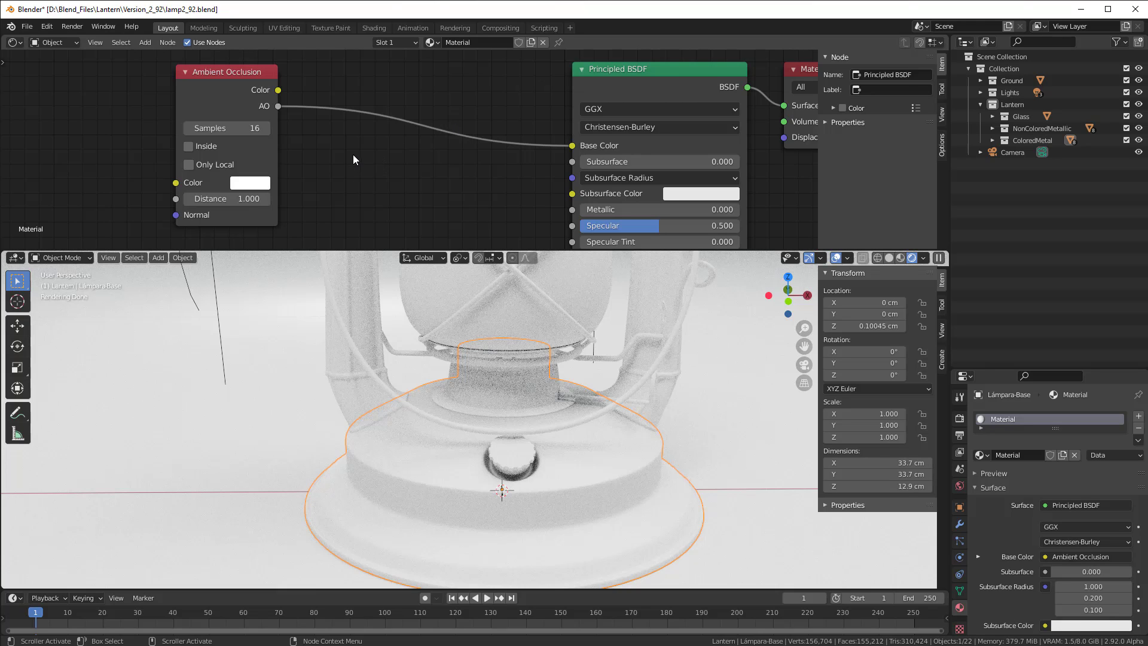
Insert a ColorRamp node on the link between AO and Base Color
key("shift+a")
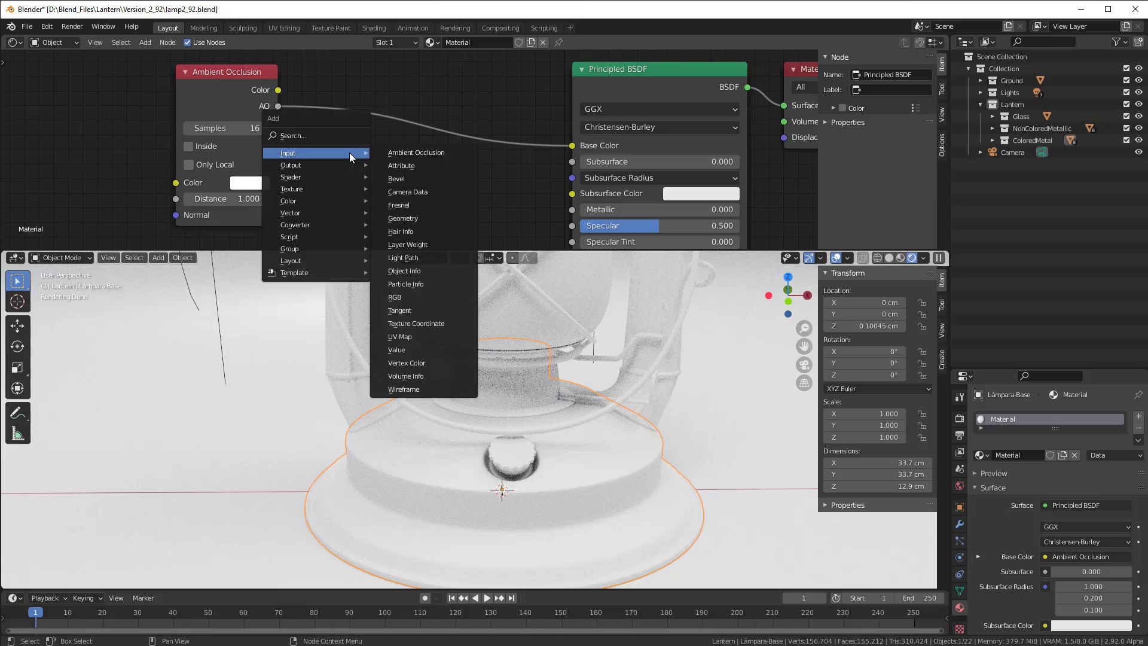
mouse_move(315, 223)
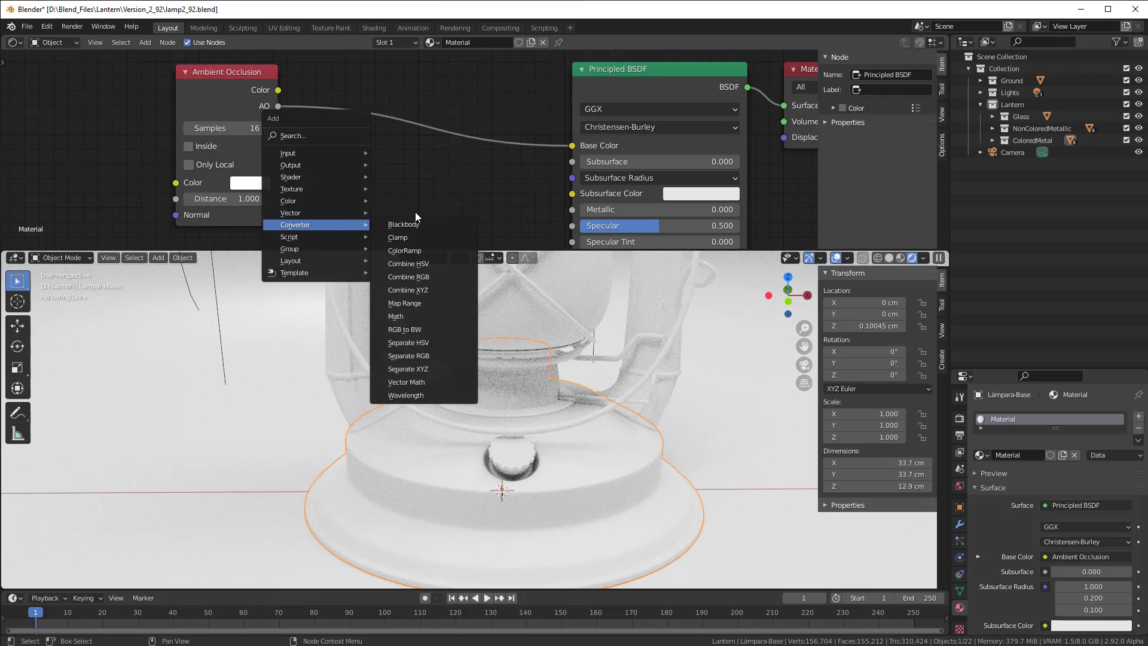
left_click(428, 248)
left_click(336, 47)
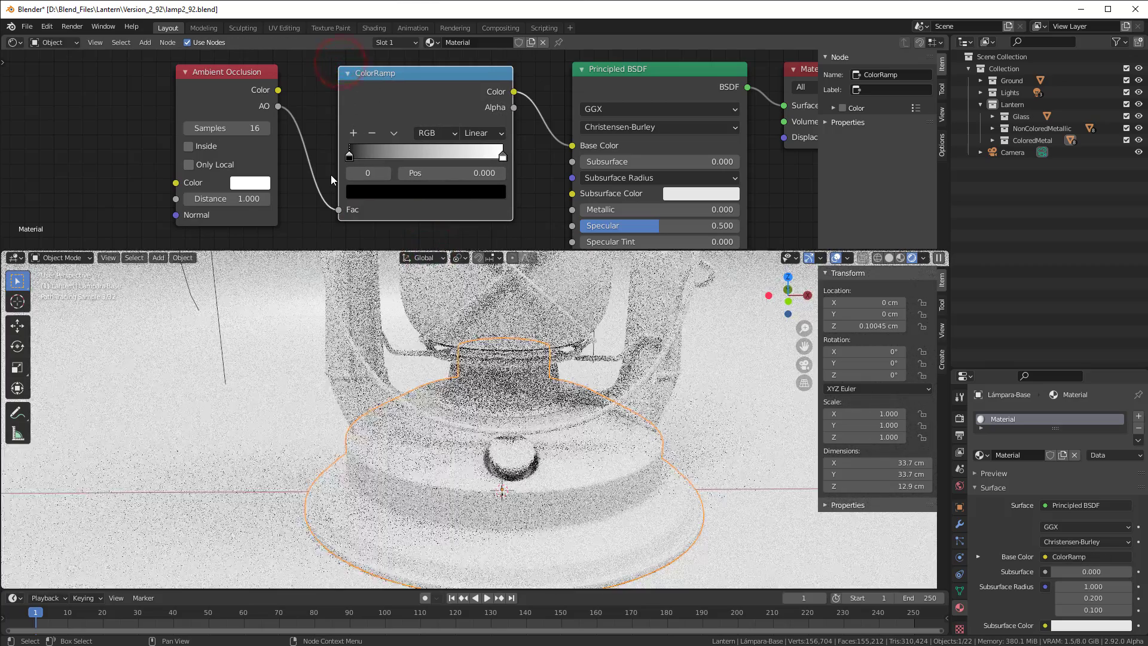
Move the ColorRamp black stop right to position 0.668 to darken the crevices
left_click_drag(350, 154, 349, 156)
left_click_drag(350, 153, 441, 157)
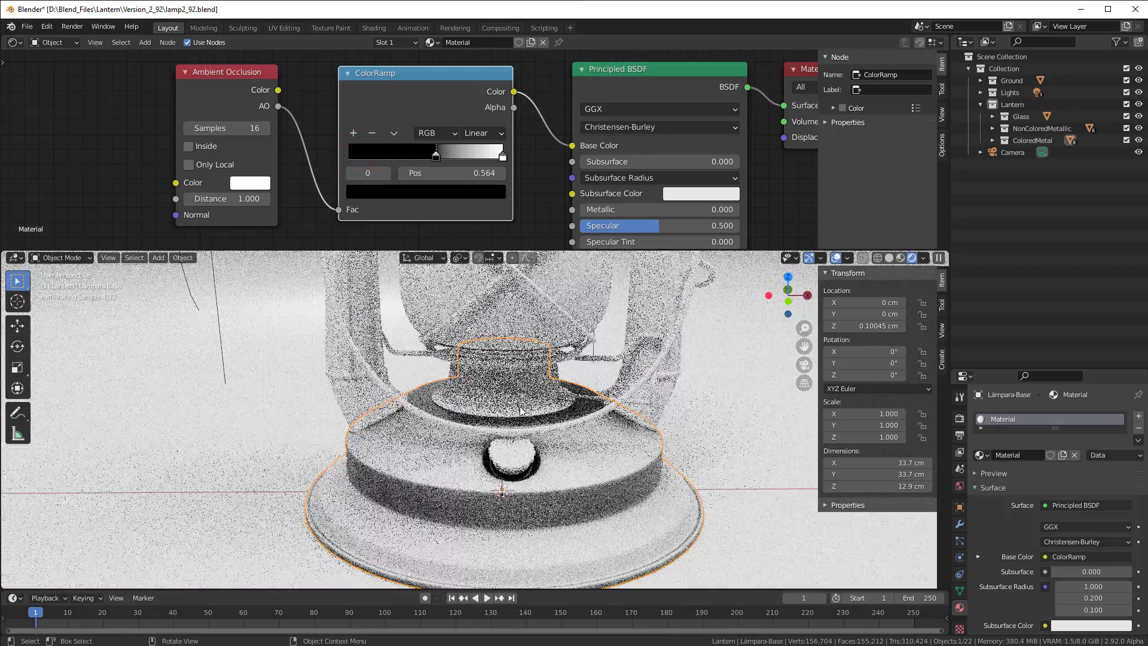
left_click_drag(437, 156, 452, 157)
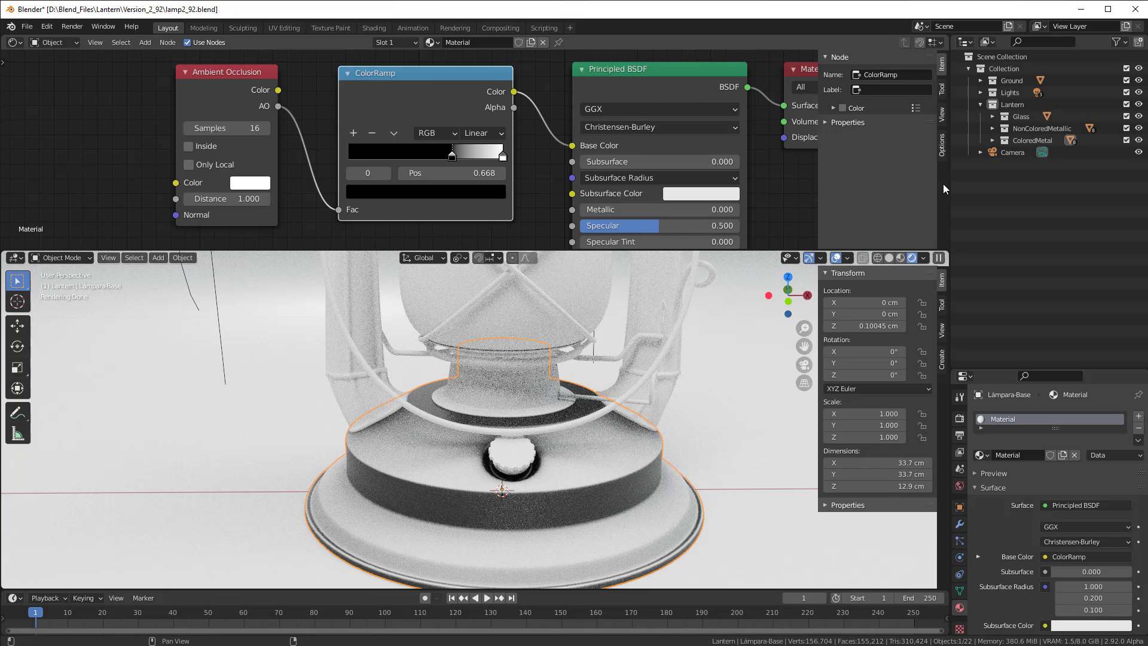
Select every ColoredMetal object from Lámpara-Brazos to Lámpara-Tapón, with Lámpara-Base active
left_click(990, 141)
left_click(1028, 166)
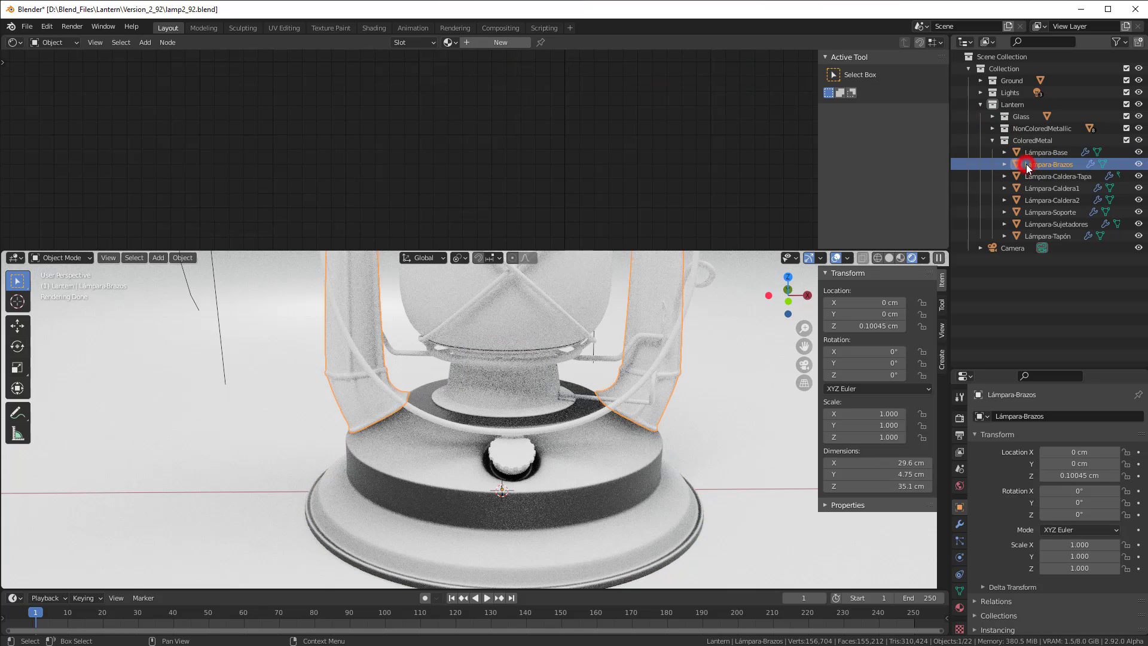
left_click(1024, 235, "shift")
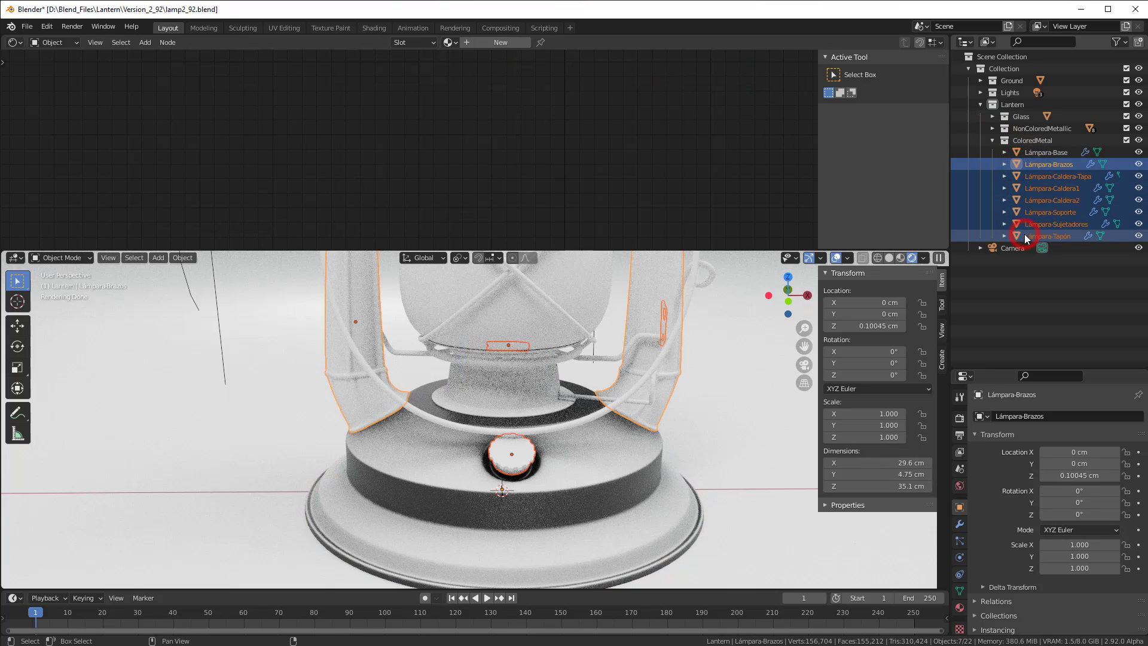
left_click(1030, 153, "ctrl")
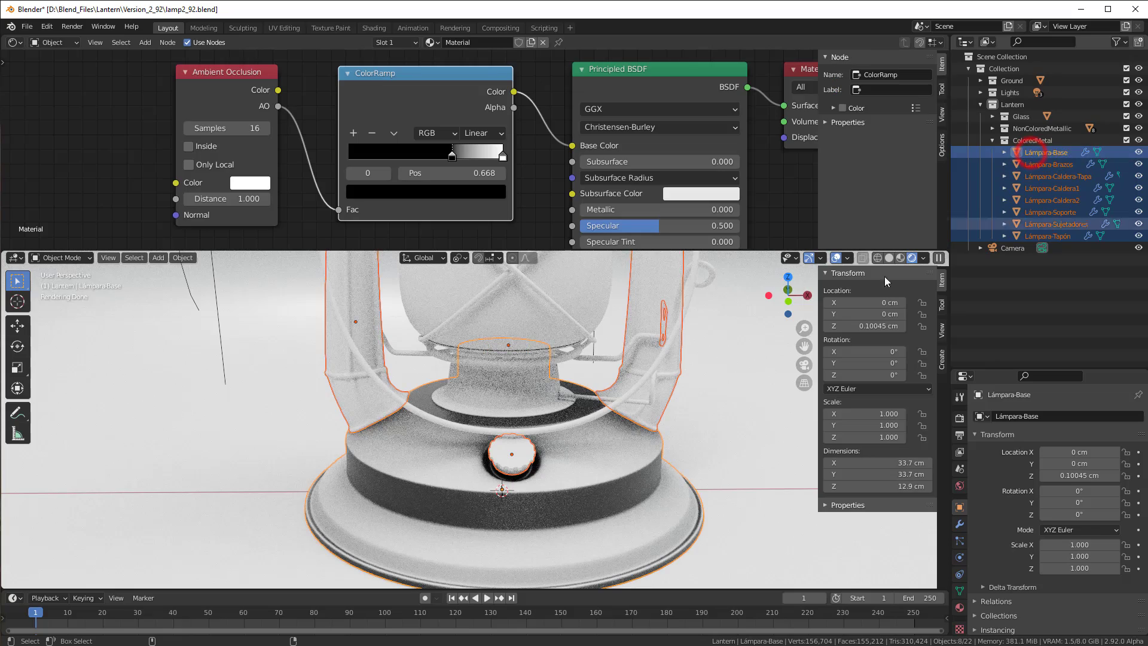
Link the base's material to all selected parts with Ctrl+L > Link Materials
key("ctrl+l")
left_click(617, 466)
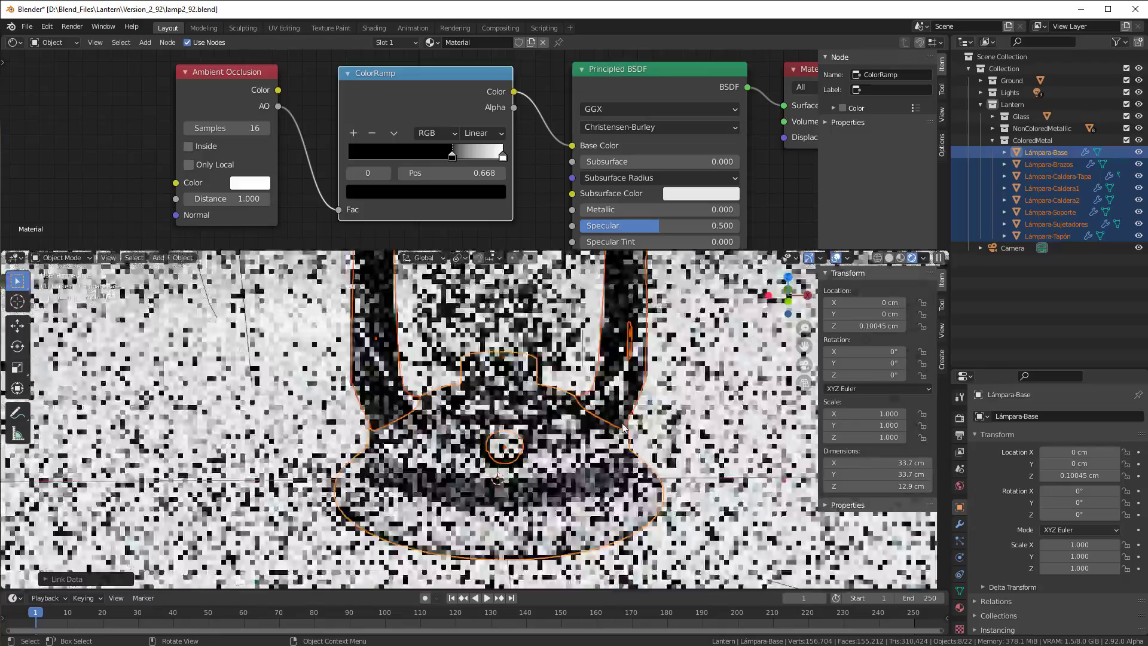
scroll(623, 428, "down", 5)
Inspect the lantern from a lower angle, then move the ColorRamp black stop to about 0.418
scroll(598, 442, "up", 5)
mouse_move(598, 442)
middle_mouse_down()
mouse_move(565, 467)
mouse_move(539, 439)
middle_mouse_up()
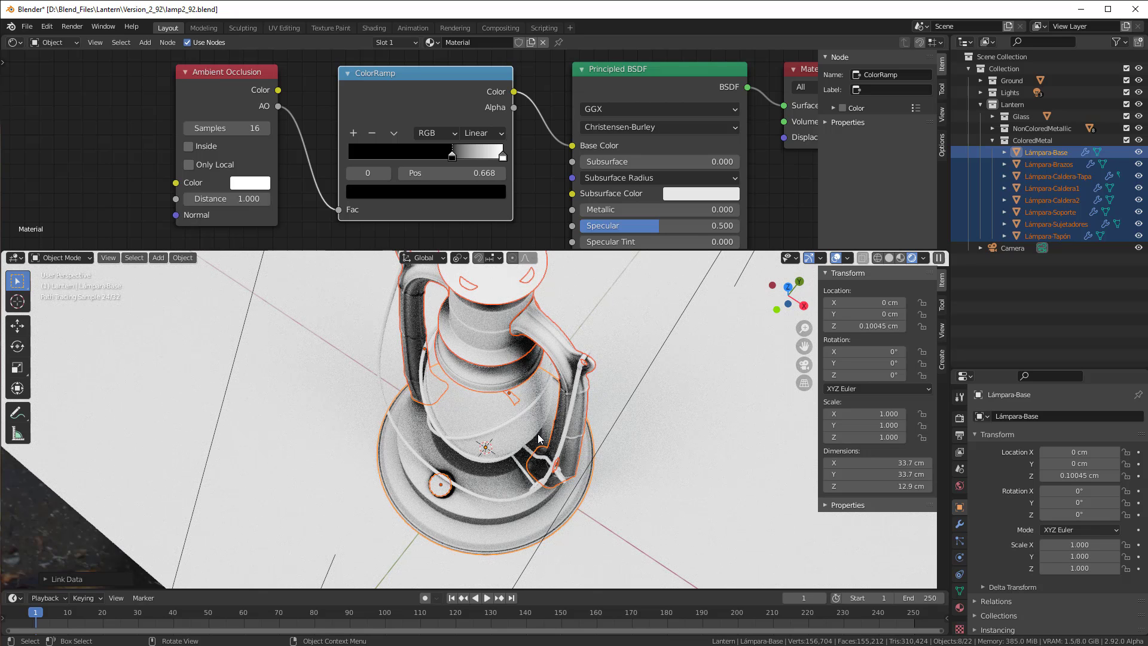
middle_click_drag(538, 438, 597, 430)
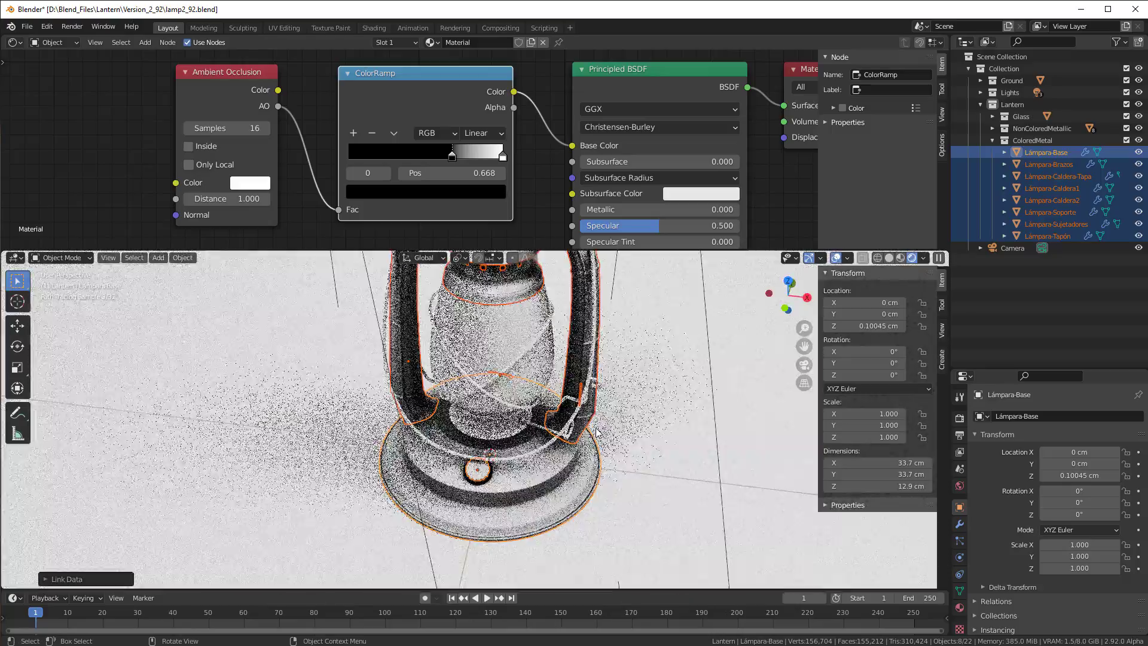
scroll(596, 431, "up", 2)
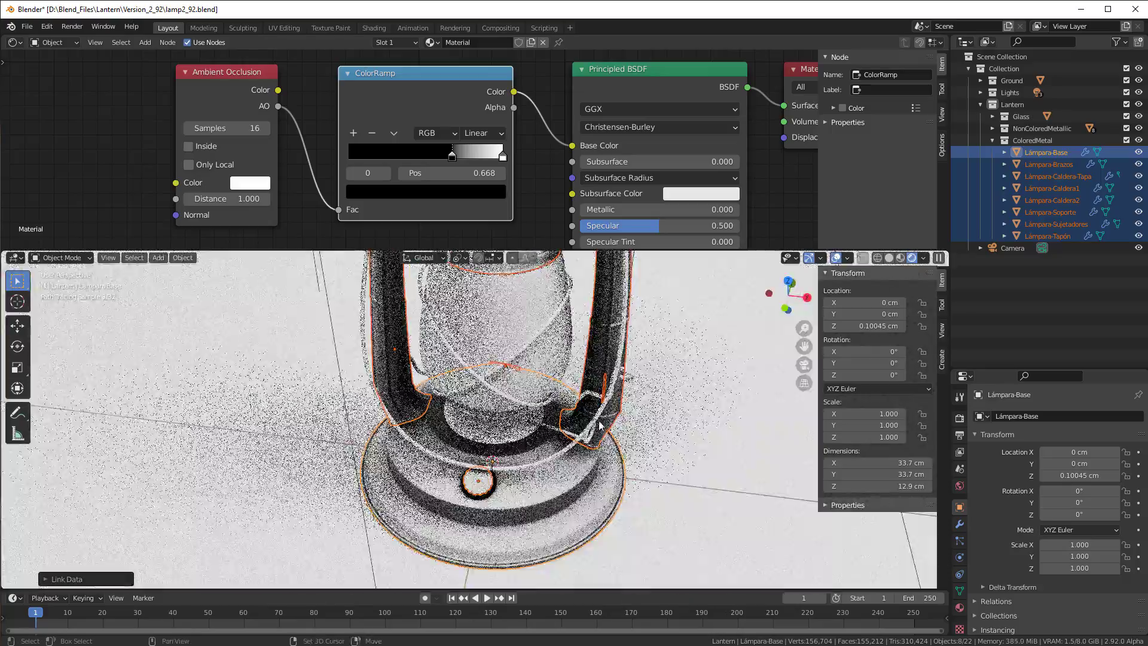
scroll(600, 431, "up", 2)
scroll(602, 430, "down", 2)
scroll(603, 430, "up", 4)
middle_click_drag(602, 430, 611, 429)
scroll(611, 429, "down", 4)
scroll(586, 471, "up", 5)
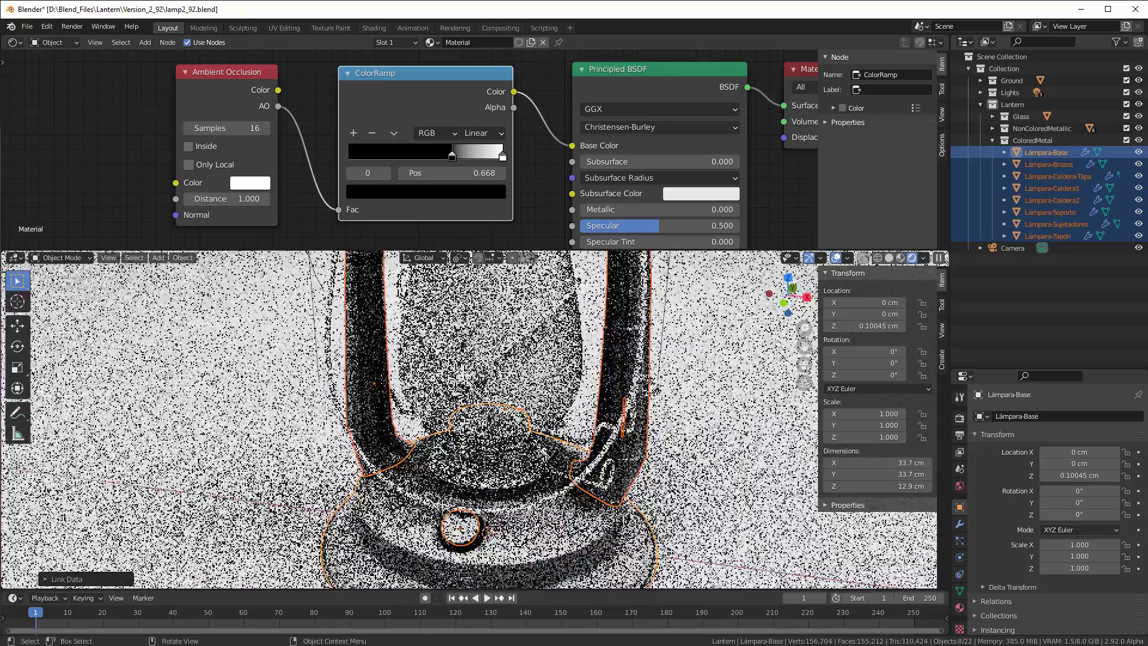
scroll(588, 472, "down", 3)
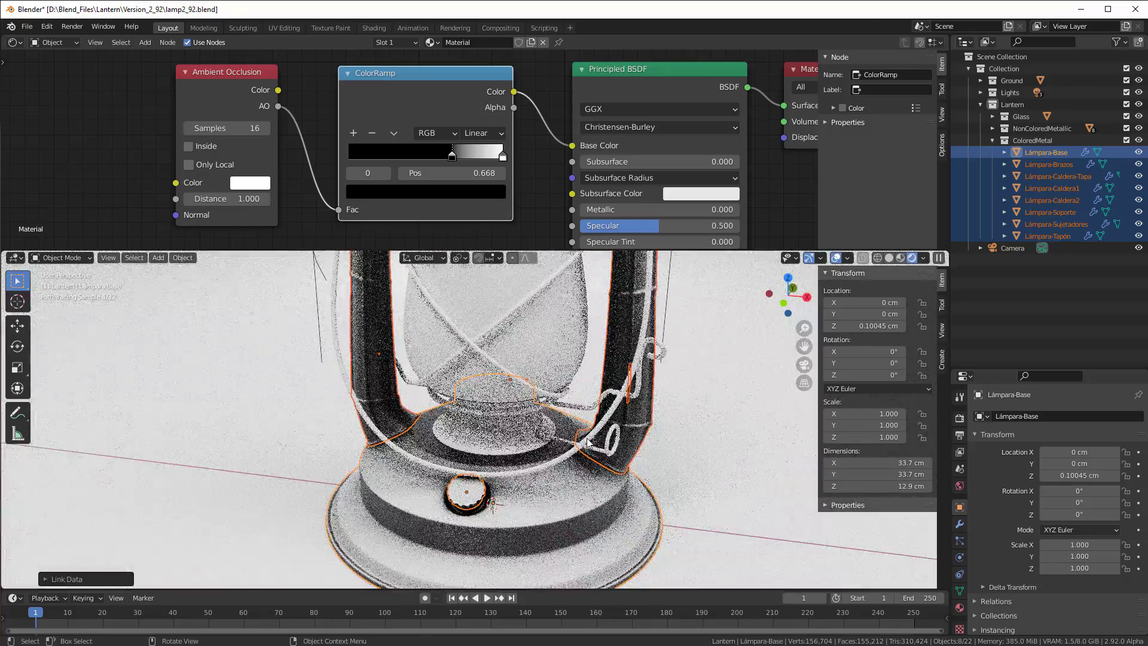
mouse_move(451, 157)
left_mouse_down()
mouse_move(412, 154)
mouse_move(479, 156)
mouse_move(467, 159)
left_mouse_up()
Select the ColorRamp's white stop and nudge the ColorRamp node slightly right
left_click(503, 154)
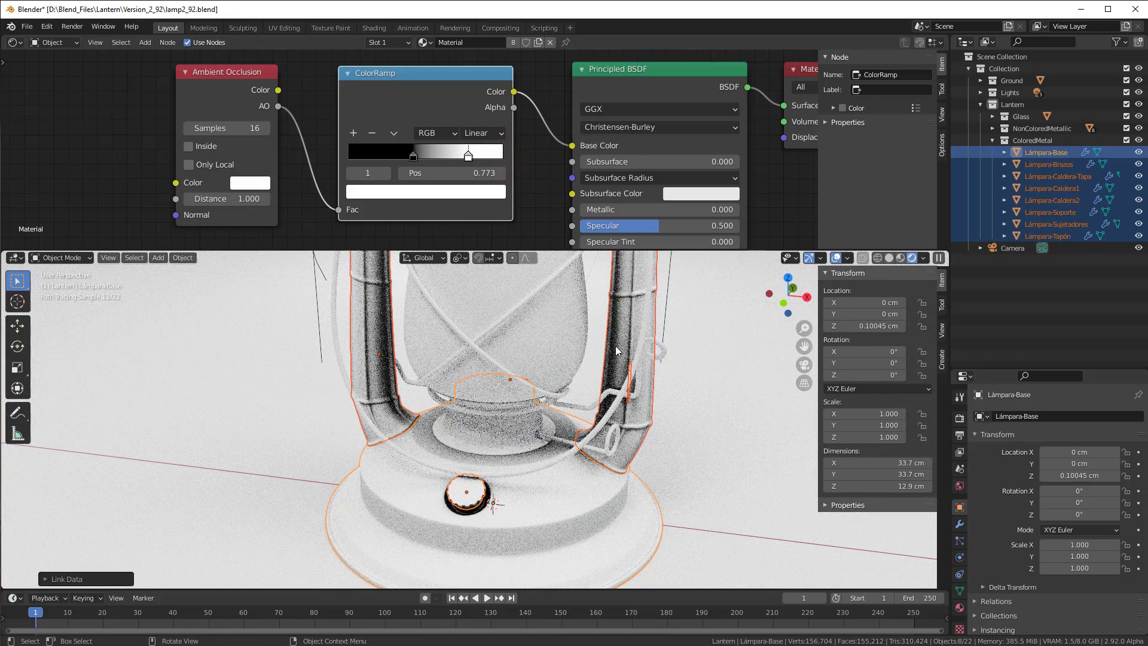
mouse_move(636, 388)
middle_mouse_down()
mouse_move(589, 413)
mouse_move(579, 401)
middle_mouse_up()
scroll(578, 402, "up", 1)
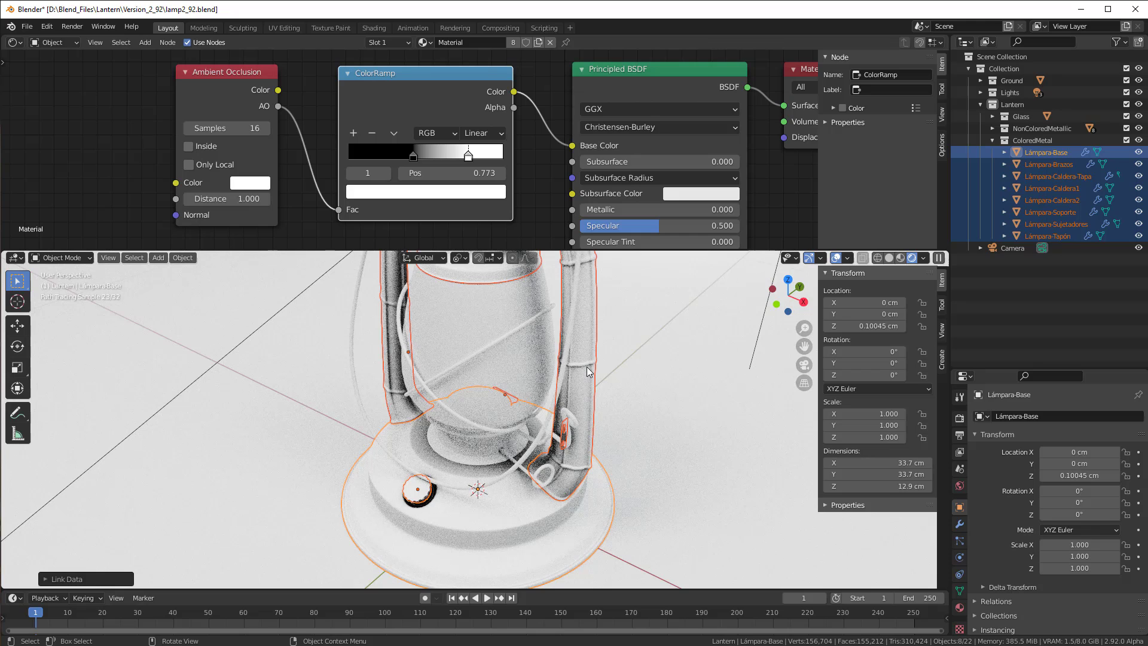
left_click_drag(392, 115, 400, 111)
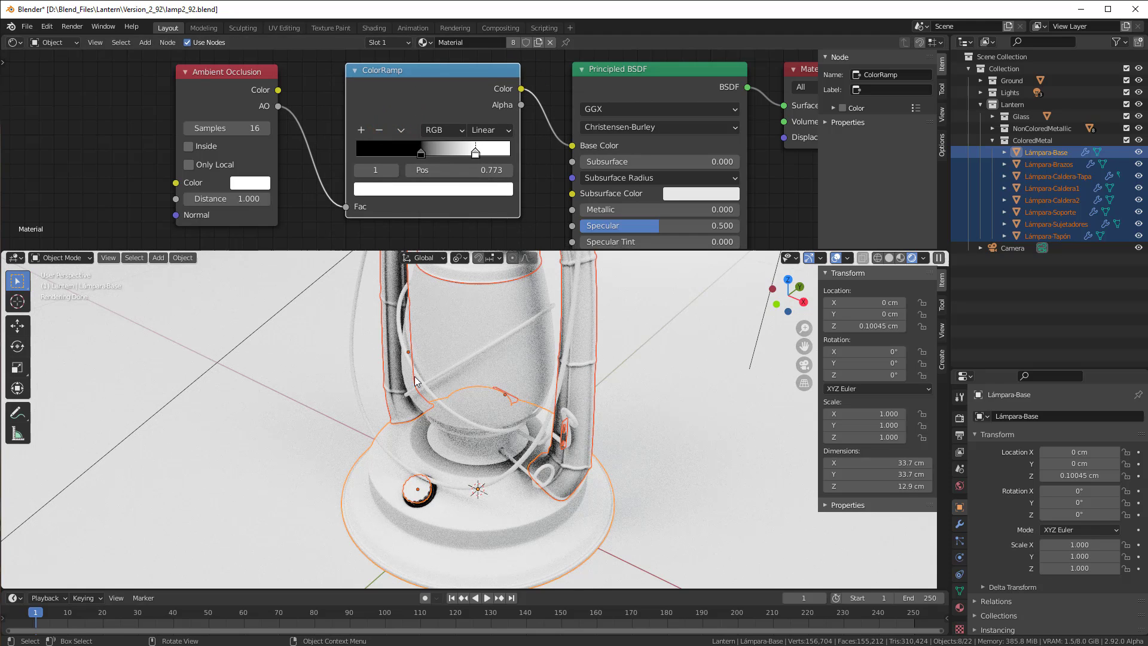
Shift the Ambient Occlusion node a little left while checking the shading from several angles
middle_click_drag(449, 421, 473, 440)
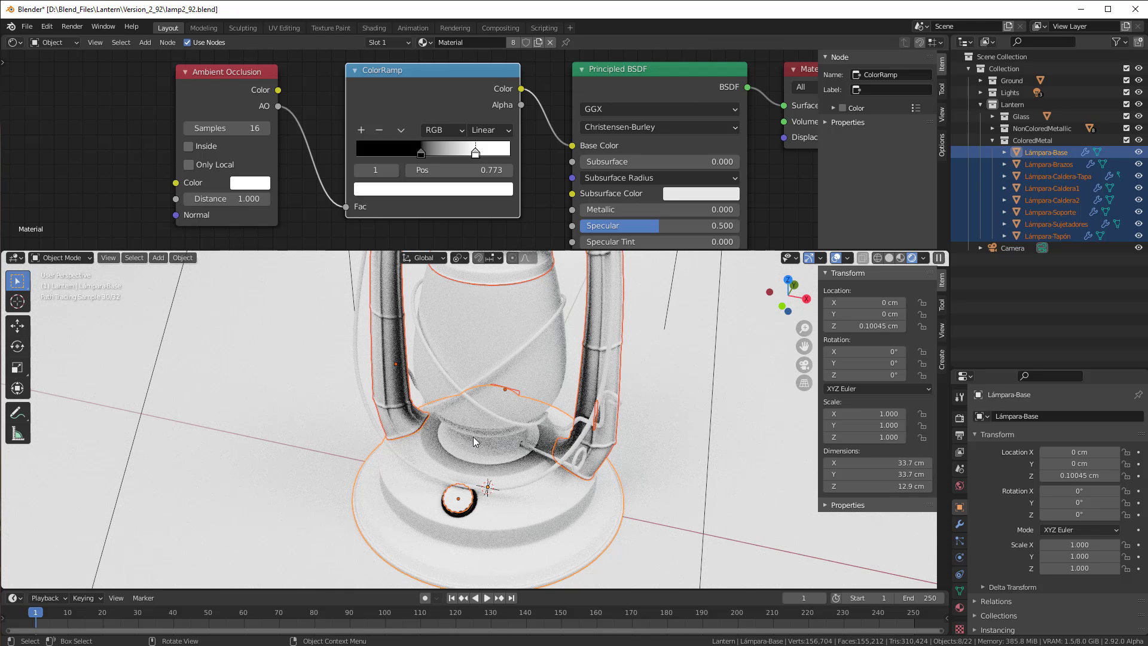
mouse_move(523, 433)
middle_mouse_down()
mouse_move(546, 409)
mouse_move(570, 440)
middle_mouse_up()
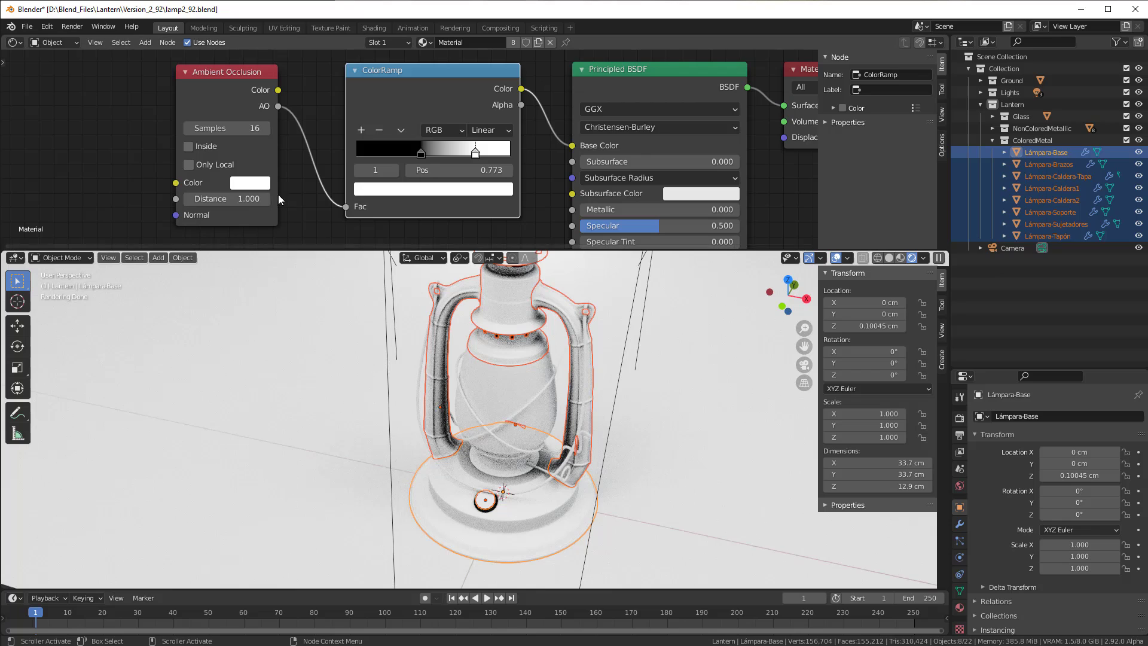
left_click_drag(216, 93, 207, 96)
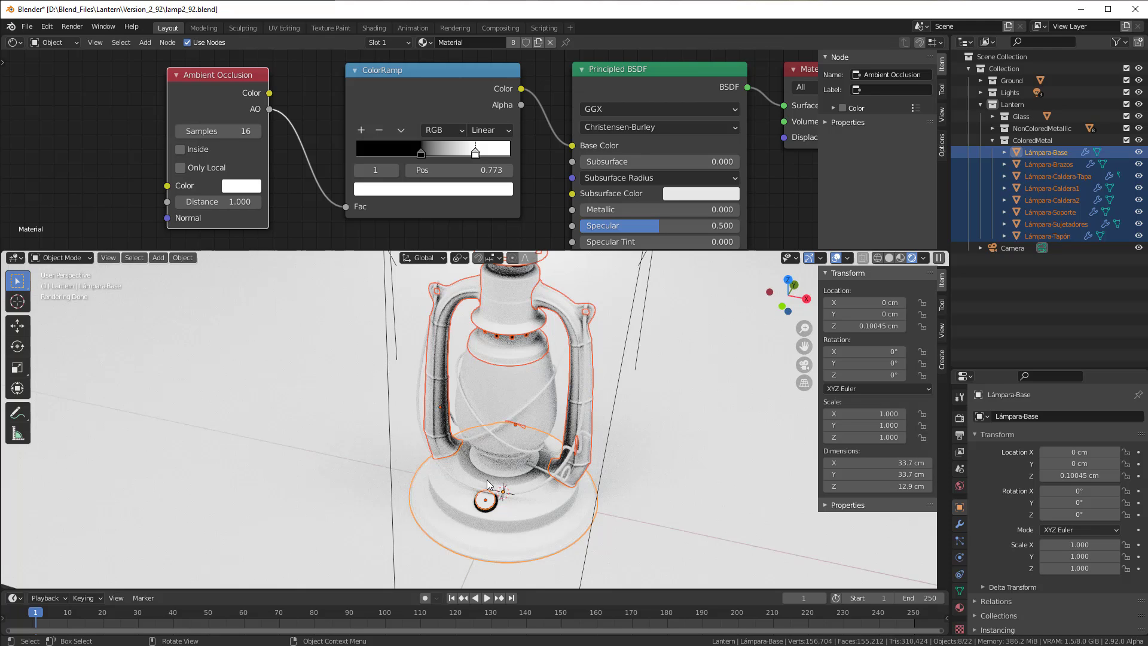
middle_click_drag(488, 484, 483, 451)
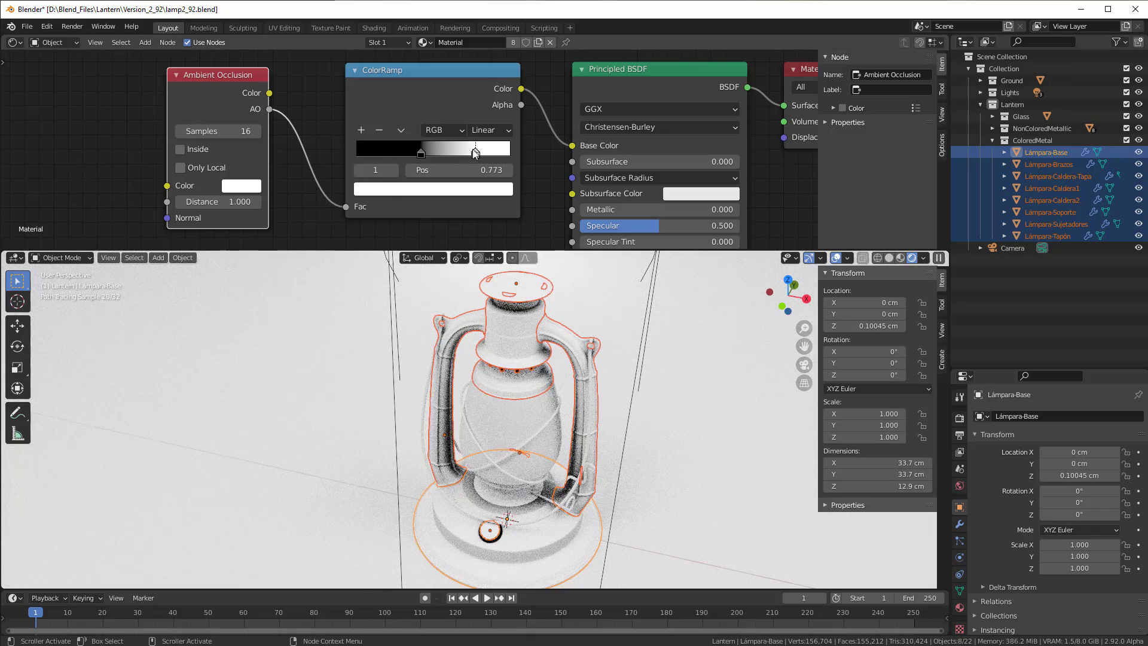
Set the ColorRamp black stop to 0.627 and view the lantern's top cap from above
mouse_move(473, 150)
left_mouse_down()
mouse_move(489, 152)
mouse_move(457, 150)
left_mouse_up()
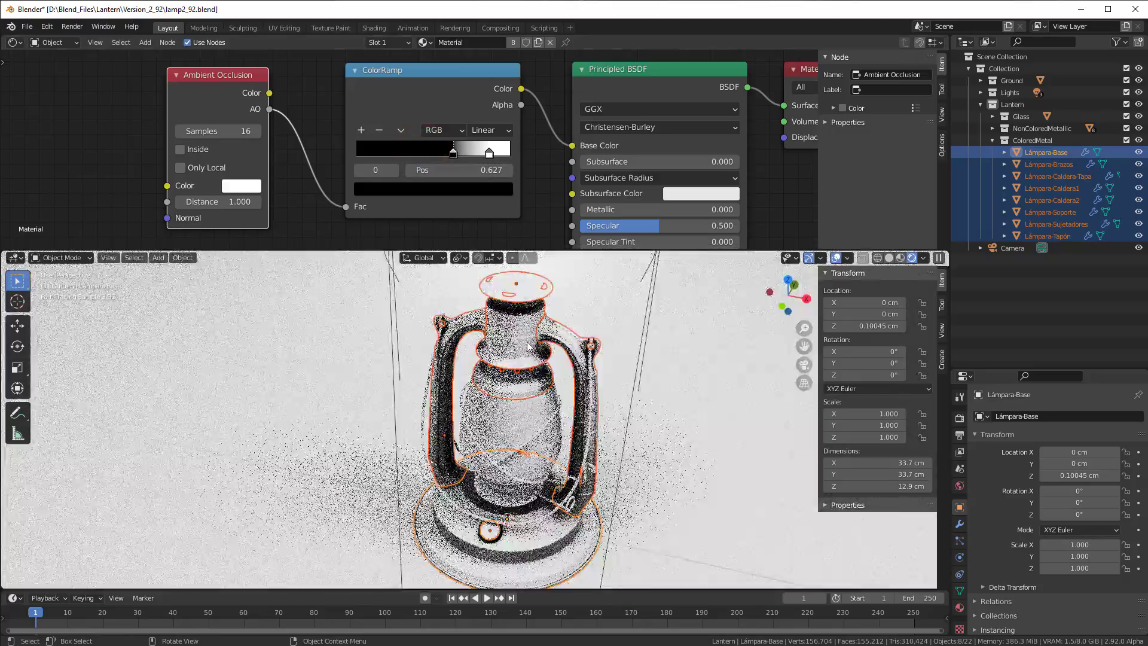
scroll(527, 346, "up", 3)
scroll(529, 371, "down", 2)
scroll(532, 395, "up", 2)
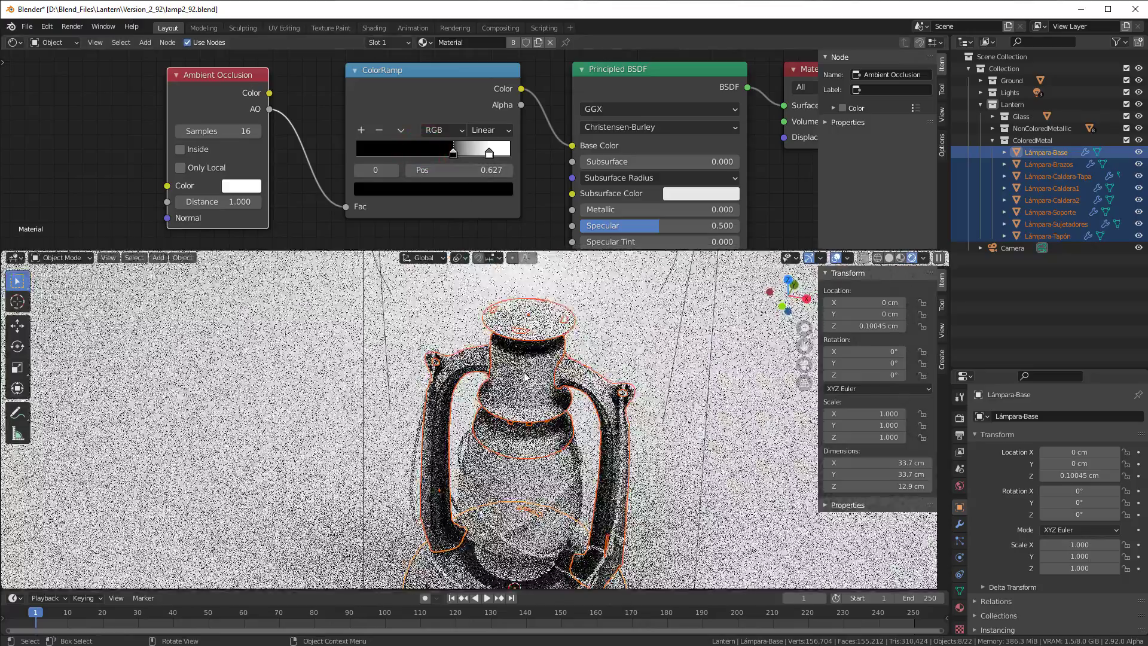
middle_click_drag(532, 410, 510, 515)
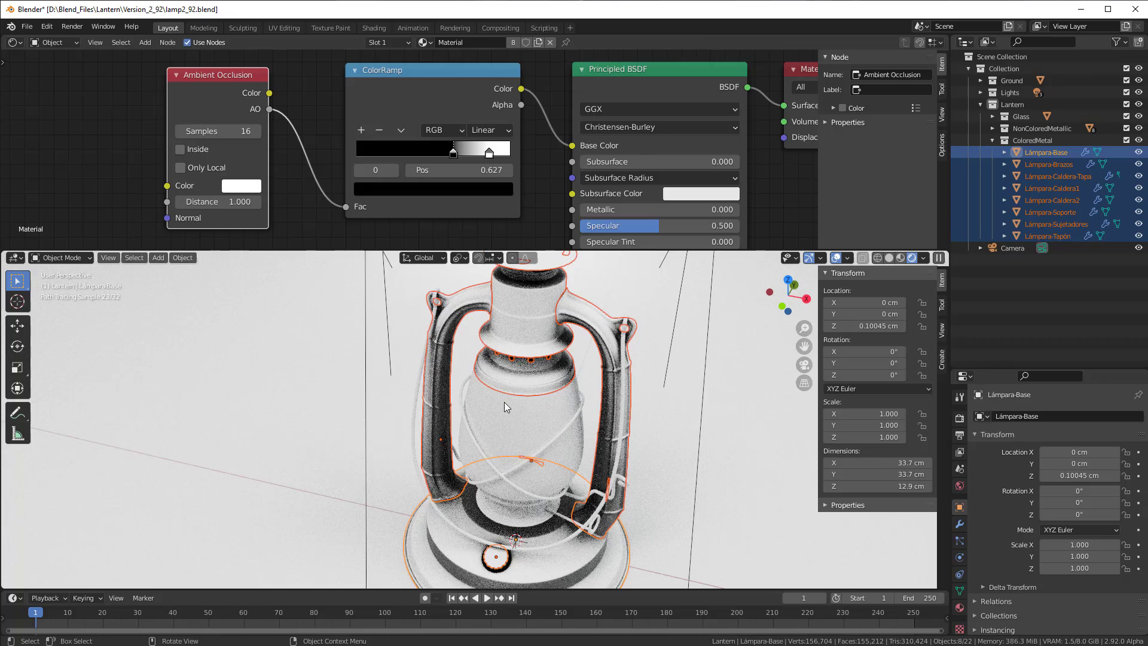
middle_click_drag(504, 402, 507, 422)
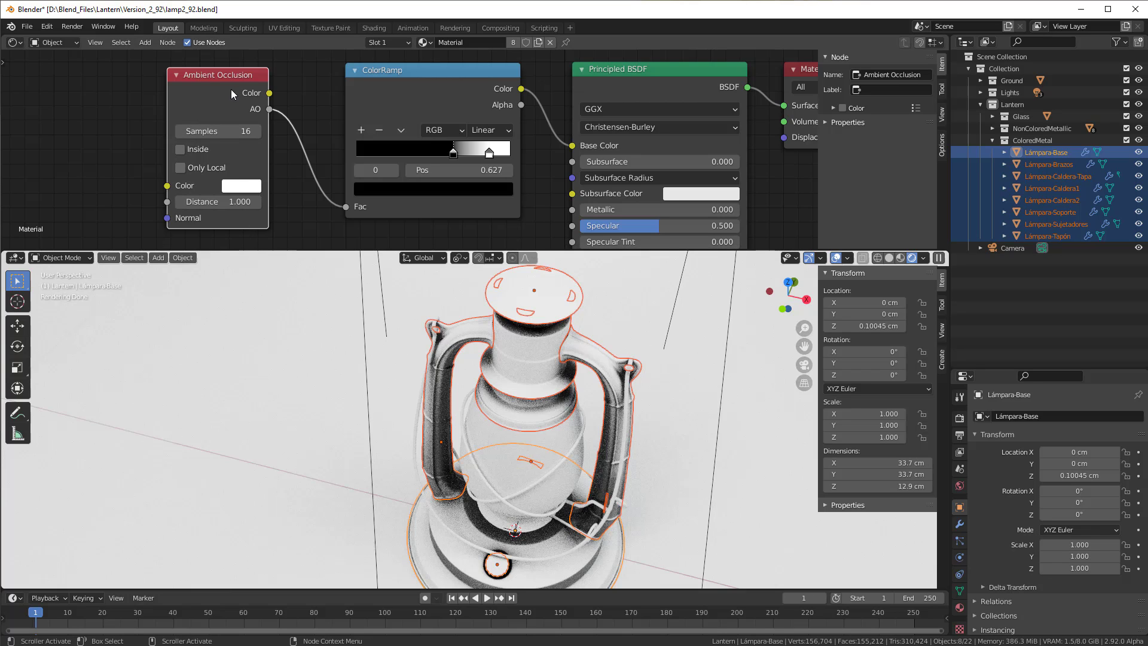
mouse_move(235, 86)
left_mouse_down()
mouse_move(221, 93)
mouse_move(237, 92)
left_mouse_up()
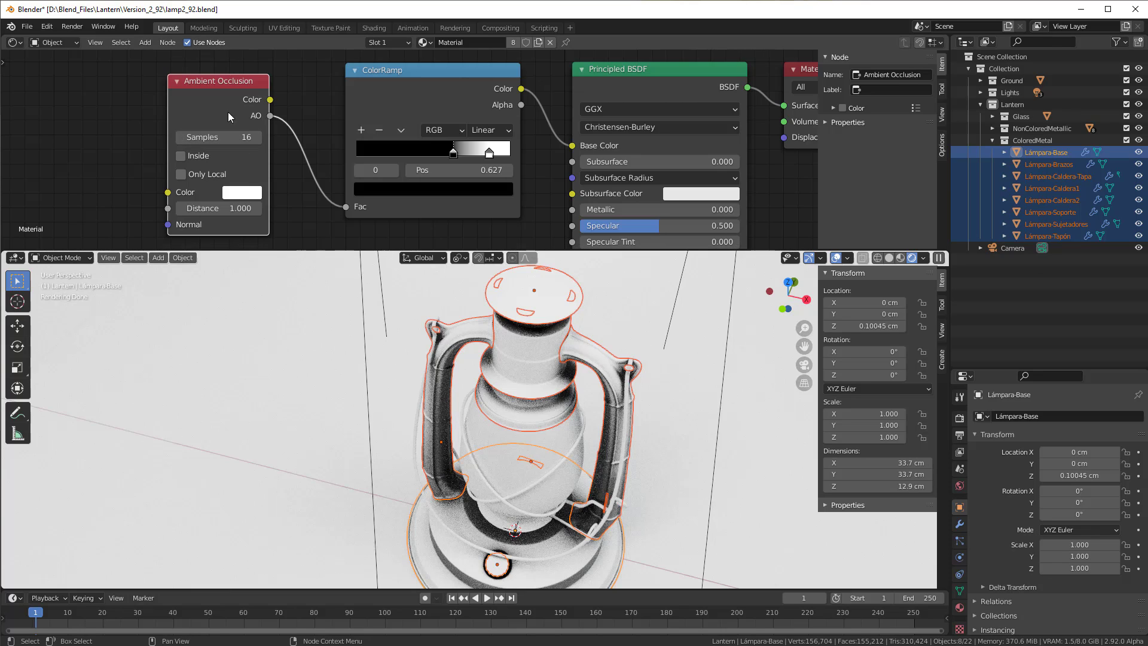
left_click_drag(225, 99, 231, 94)
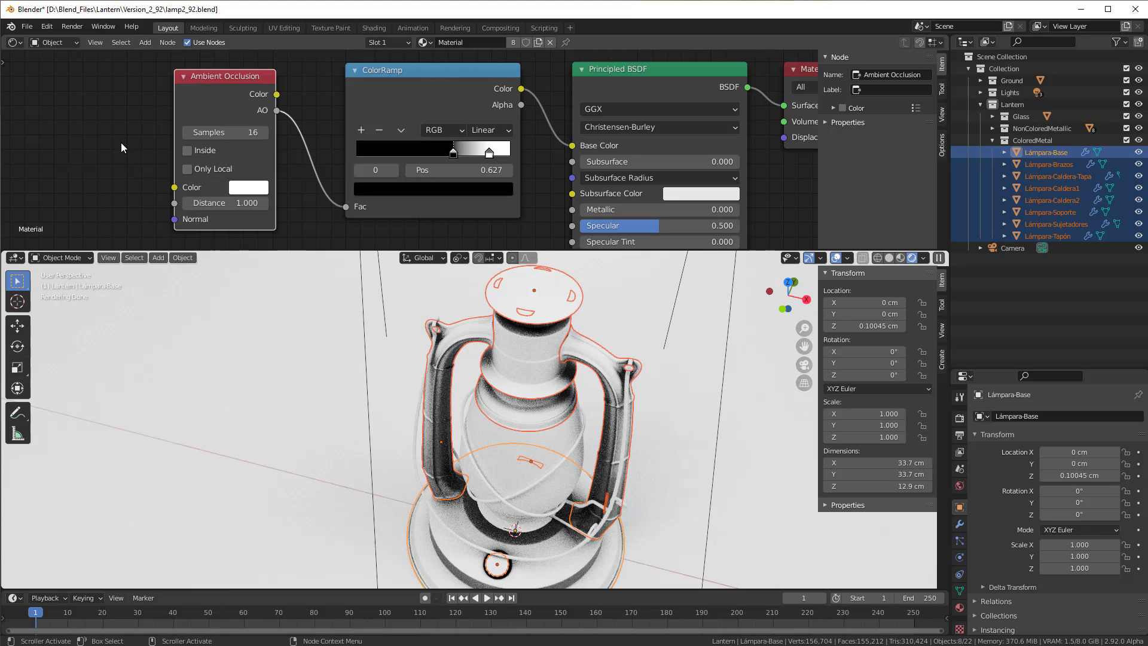
Centre the nodes and move the ColorRamp black stop to 0.445
scroll(121, 149, "up", 1)
middle_click_drag(113, 148, 266, 146)
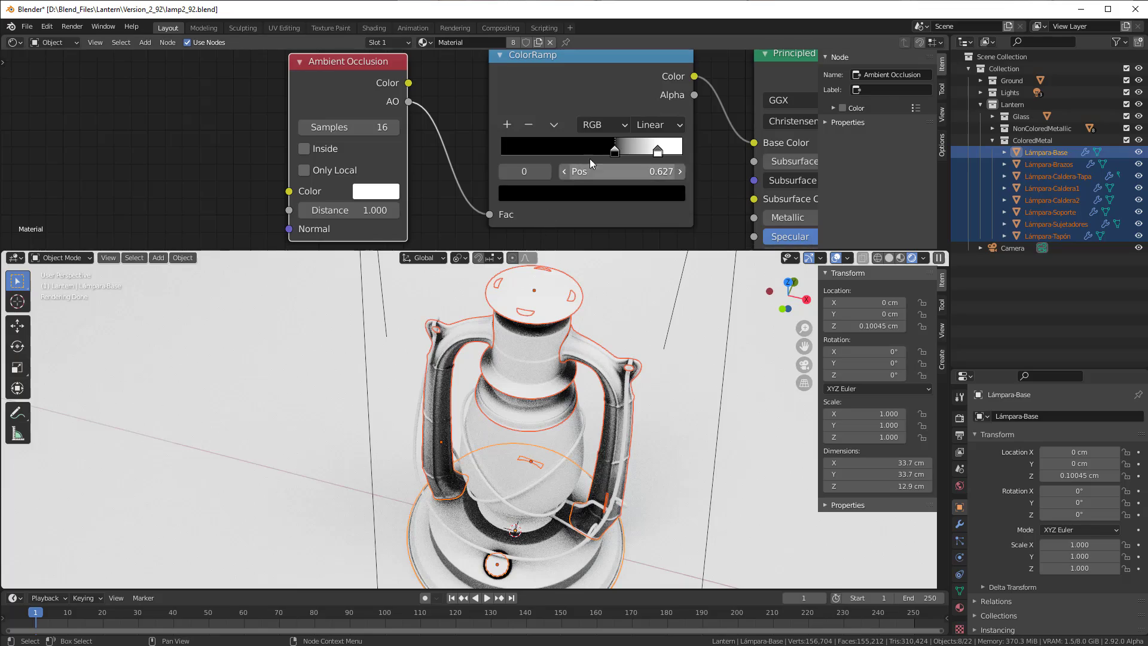
left_click(613, 150)
left_click_drag(613, 149, 583, 149)
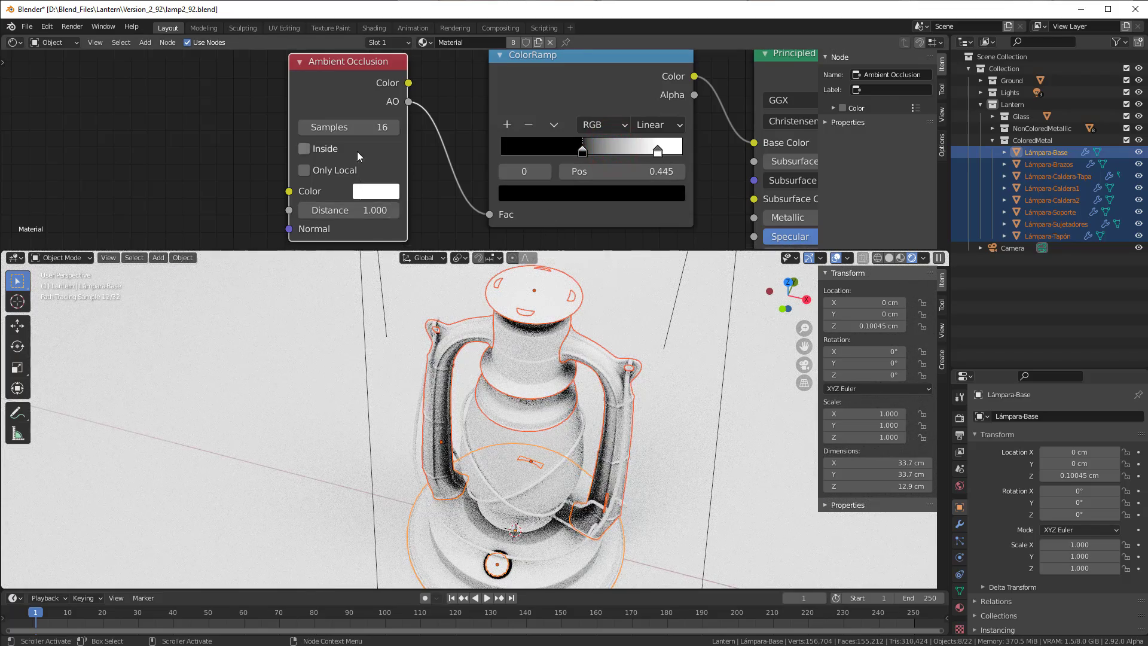
Set the Ambient Occlusion samples to 106, then lower them to 11
left_click(328, 128)
type("106")
key("Return")
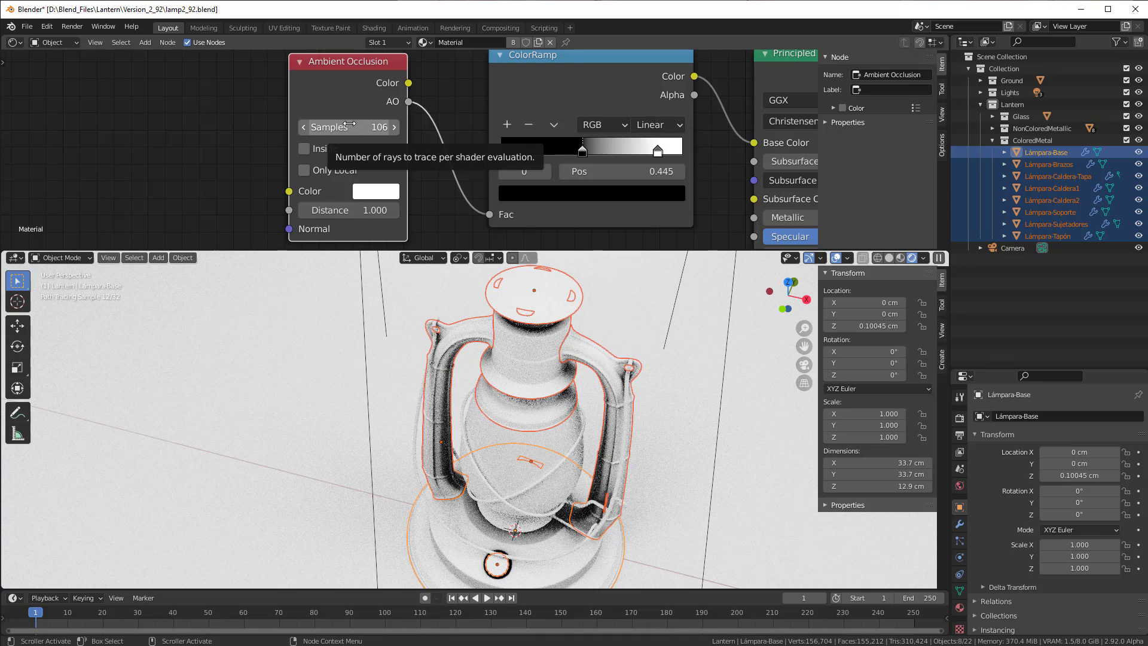
left_click_drag(355, 126, 293, 125)
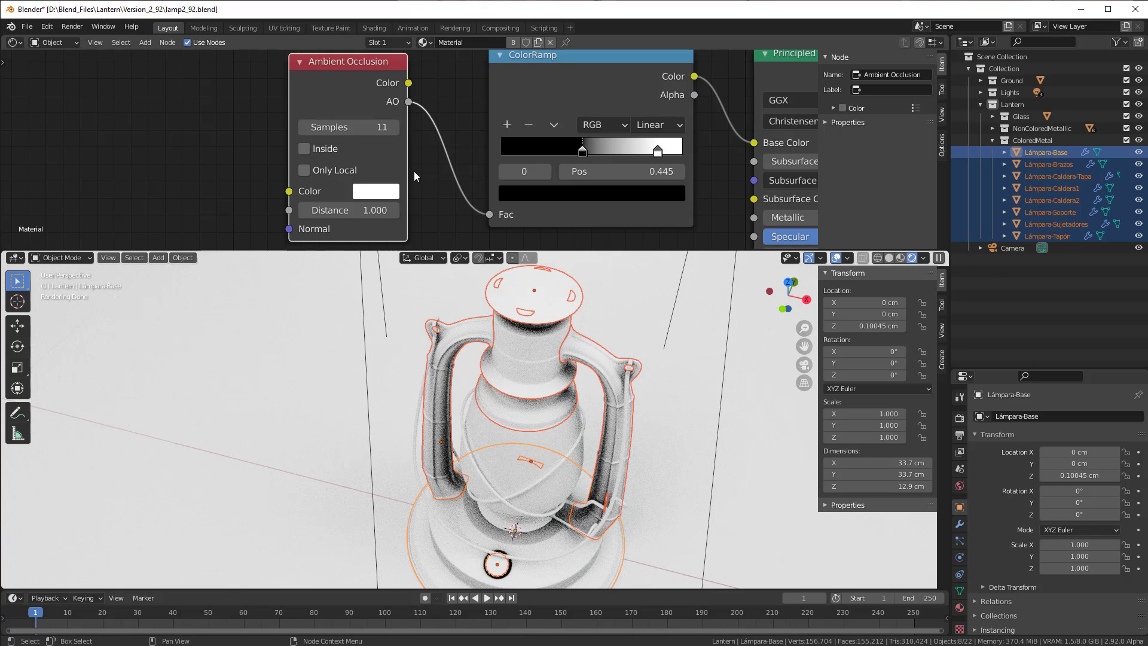
Zoom in and orbit to inspect occlusion under the handle joints and around the top lid
scroll(467, 451, "up", 2)
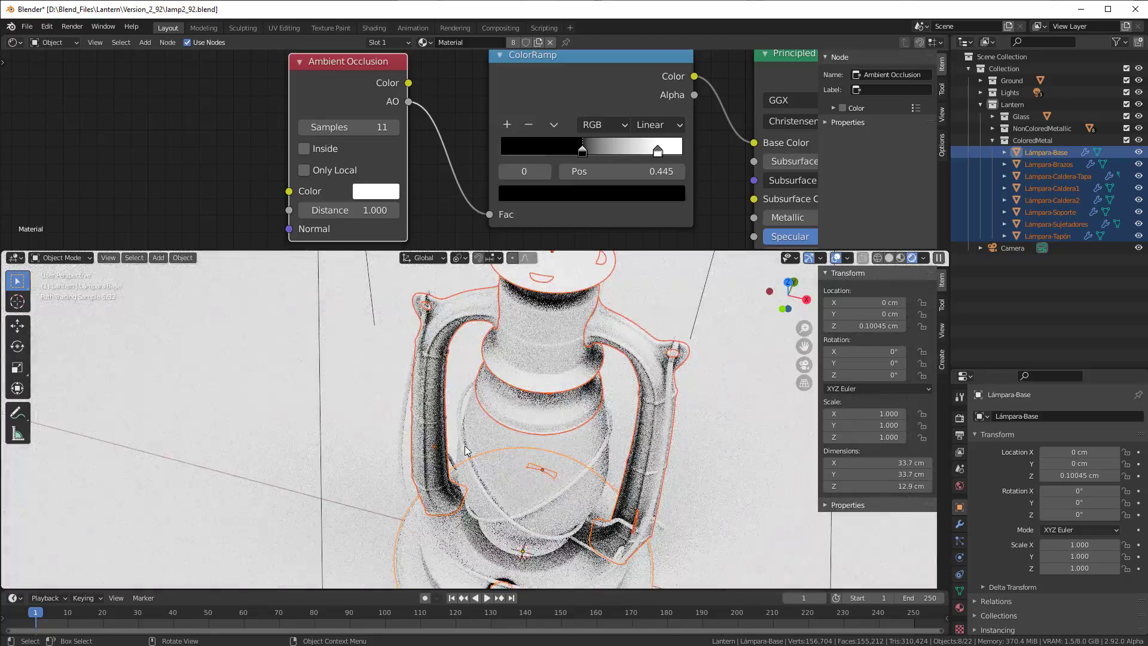
scroll(585, 442, "up", 2)
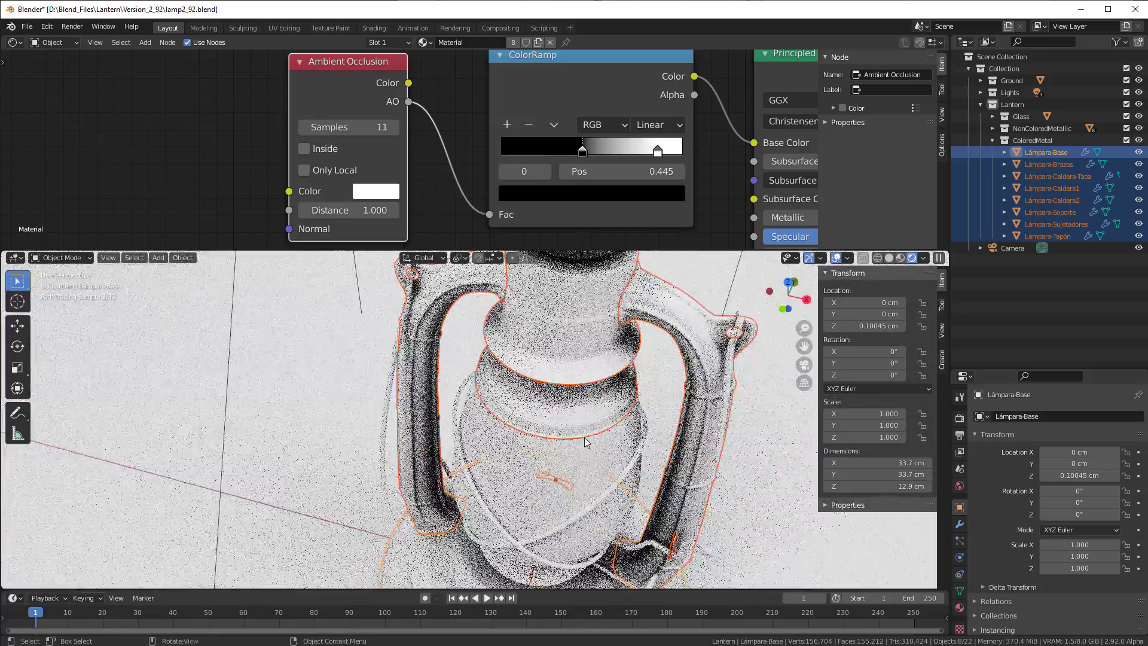
middle_click_drag(587, 442, 587, 520, "shift")
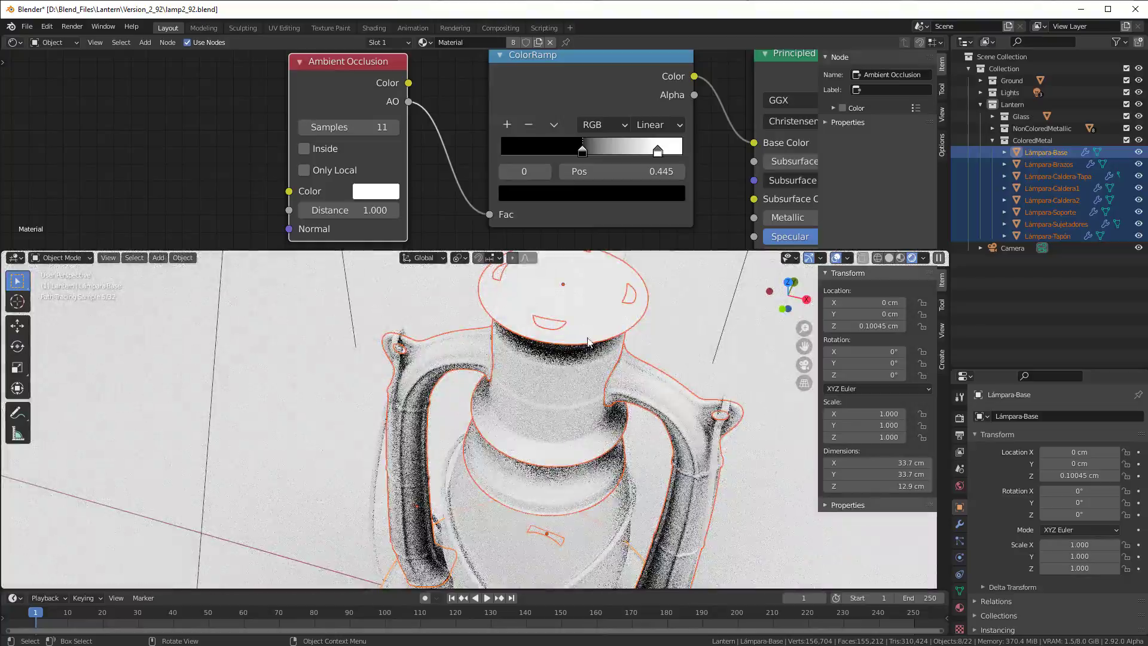
middle_click_drag(554, 387, 555, 439)
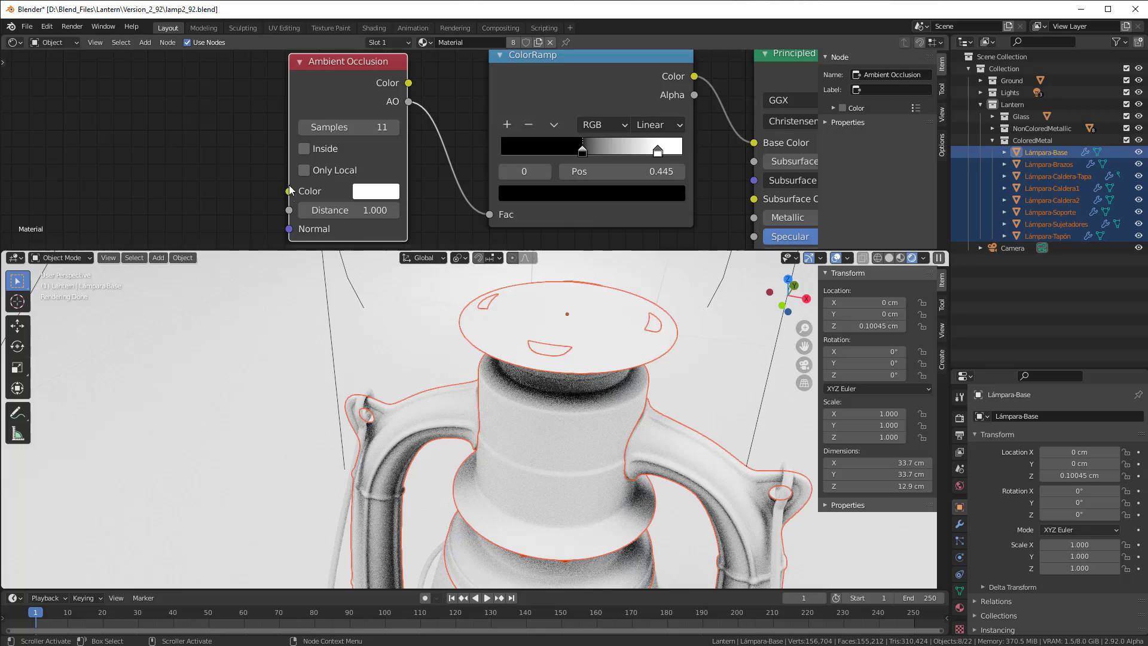
Enable Only Local on the Ambient Occlusion node and zoom in on the lantern's base
left_click(303, 172)
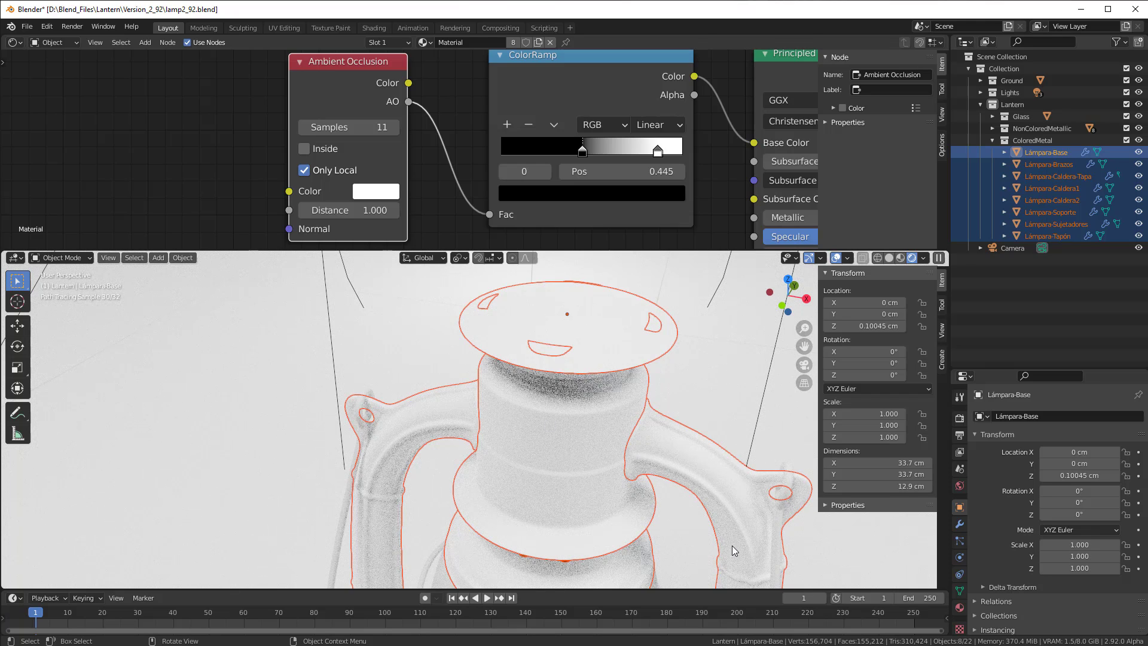
scroll(593, 508, "down", 3)
scroll(594, 508, "up", 2)
scroll(588, 466, "down", 3)
scroll(581, 406, "up", 5)
scroll(577, 421, "up", 3)
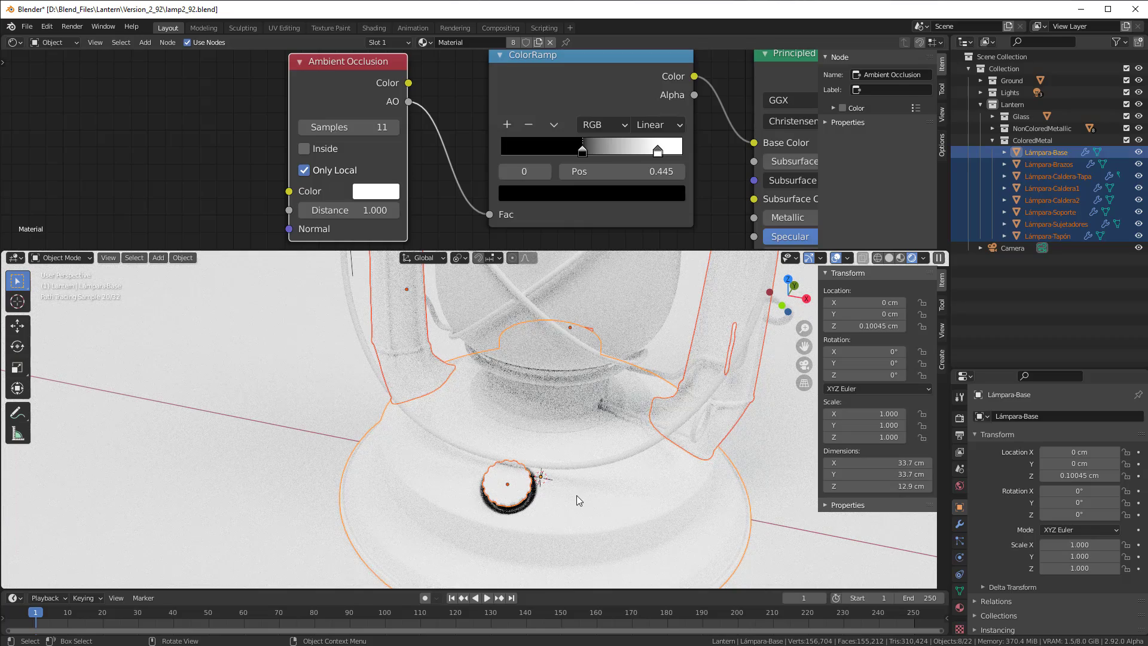
scroll(576, 500, "up", 3)
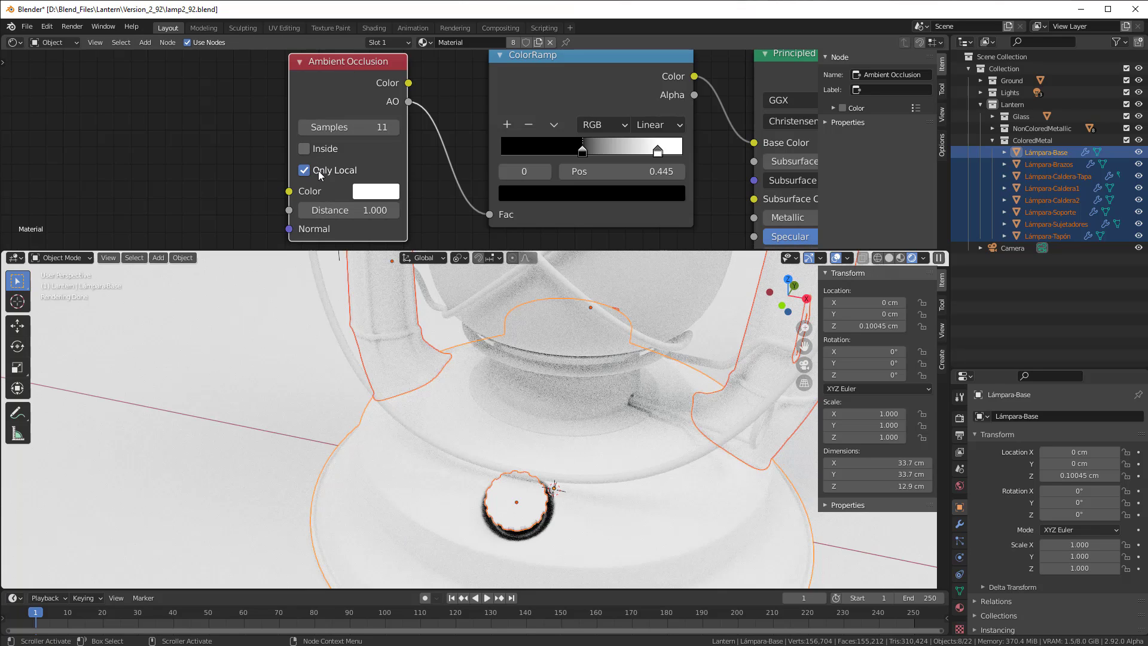
Slide the ColorRamp's black stop right to position 0.868, then zoom the viewport out and in
left_click_drag(651, 151, 658, 156)
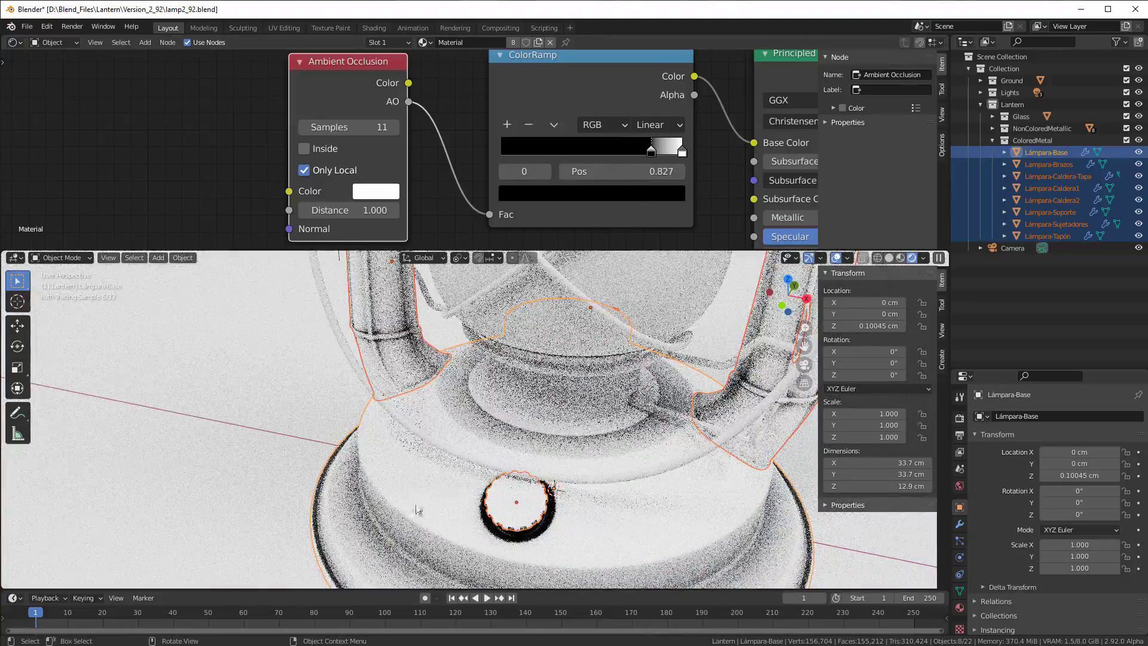
left_click_drag(654, 149, 662, 149)
scroll(470, 425, "down", 2)
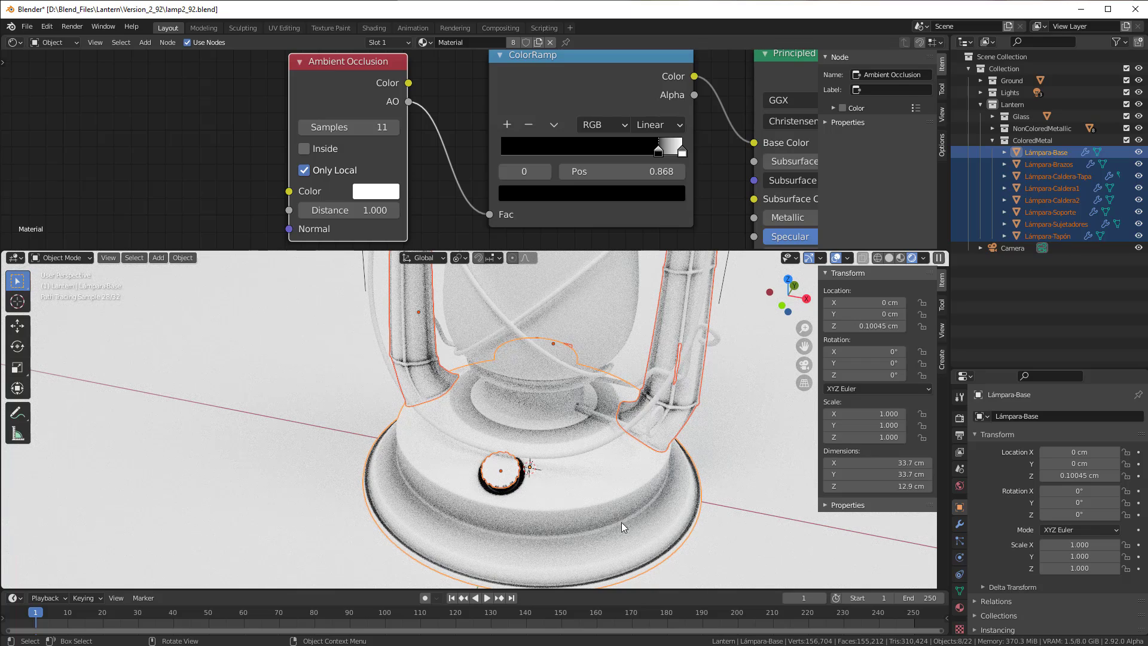
scroll(637, 473, "down", 2)
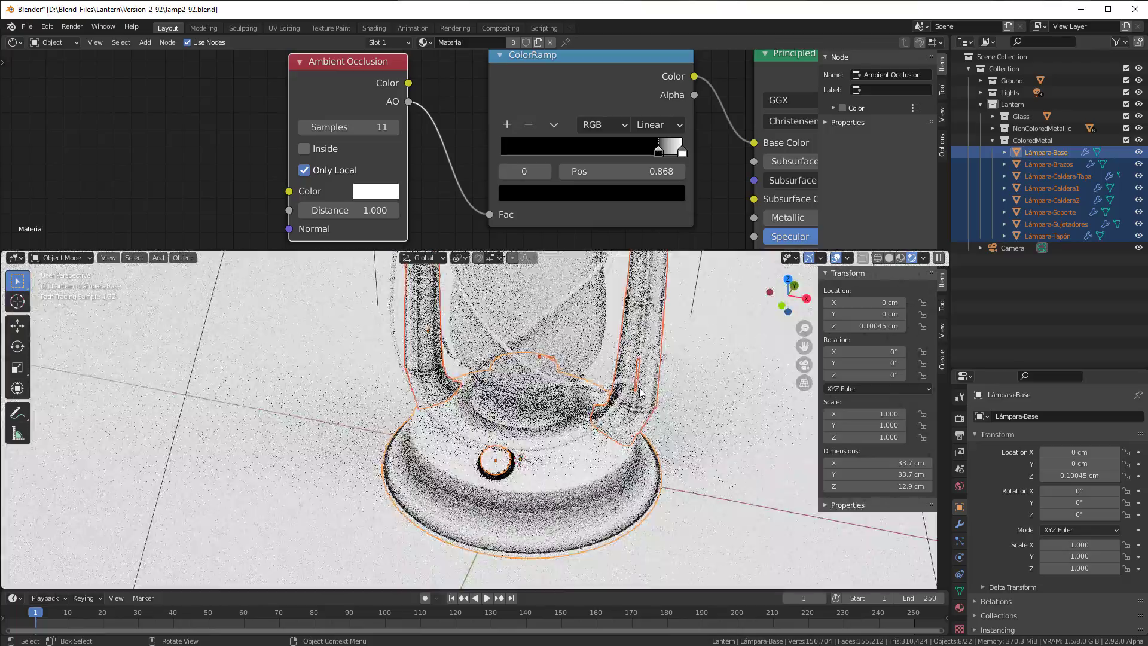
scroll(652, 427, "up", 3)
scroll(688, 426, "down", 2)
scroll(734, 423, "up", 3)
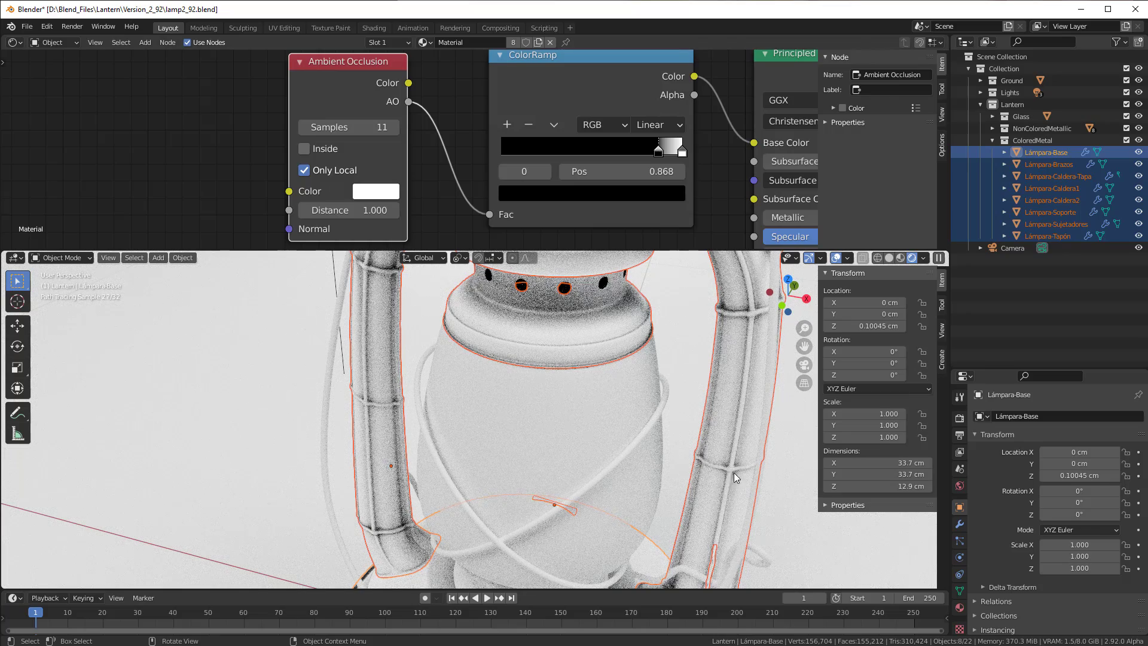
Pan and zoom the viewport to inspect the dark occlusion ring around the base's round fitting
scroll(414, 509, "down", 2)
middle_click_drag(419, 516, 399, 472, "shift")
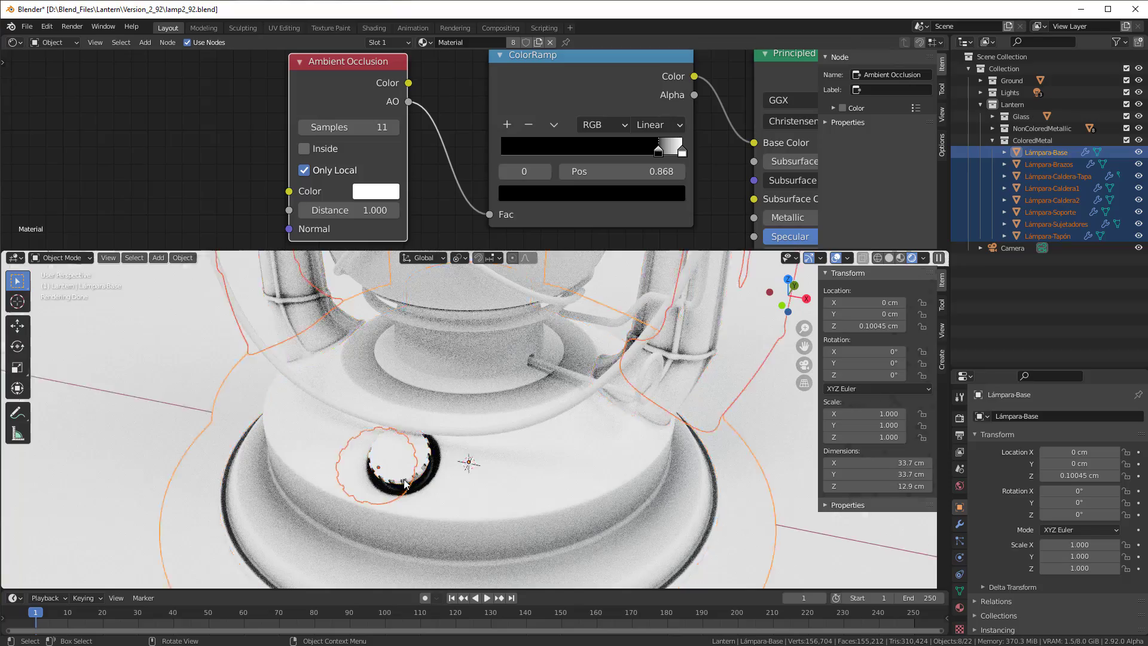
left_click(387, 486)
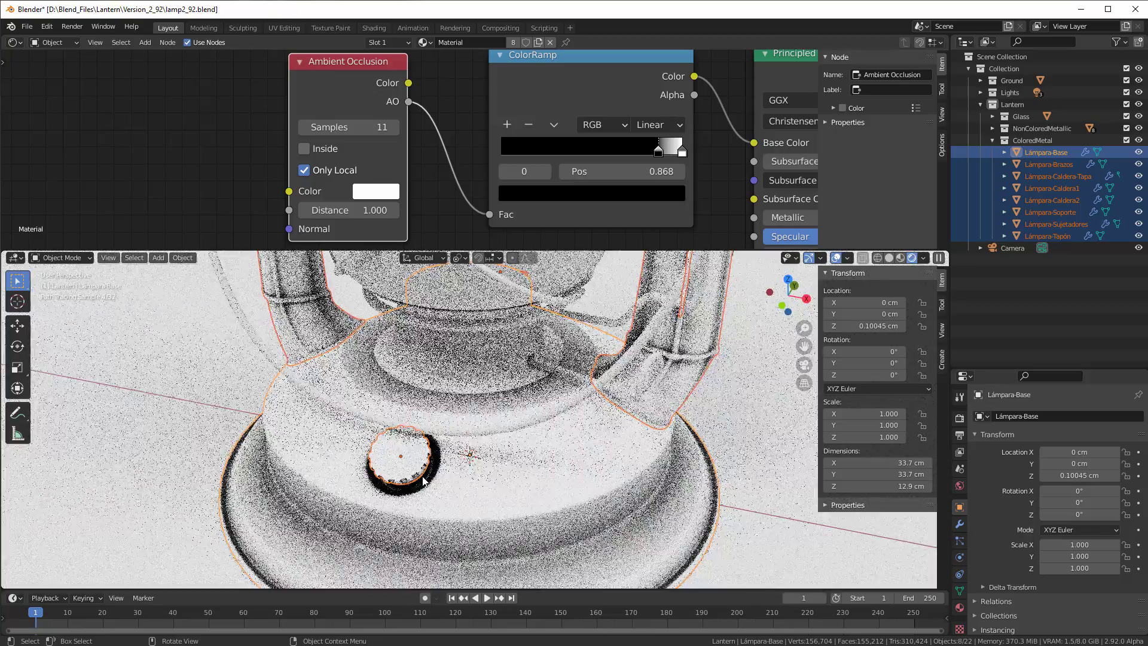
scroll(422, 480, "down", 1)
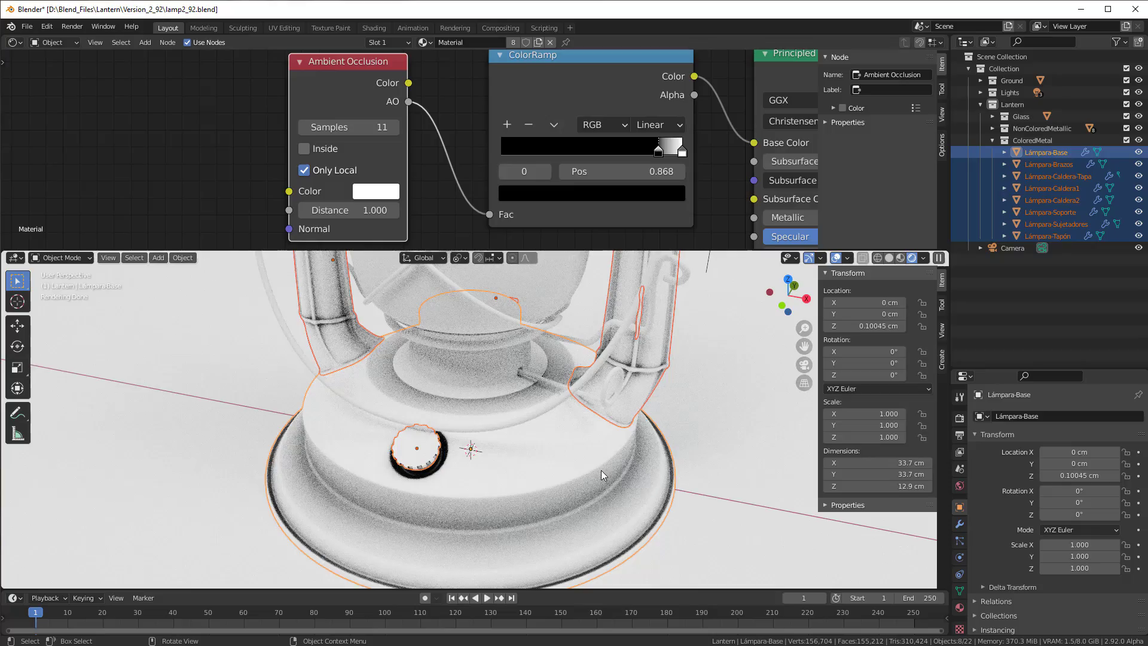
scroll(601, 470, "down", 1)
scroll(588, 448, "up", 3)
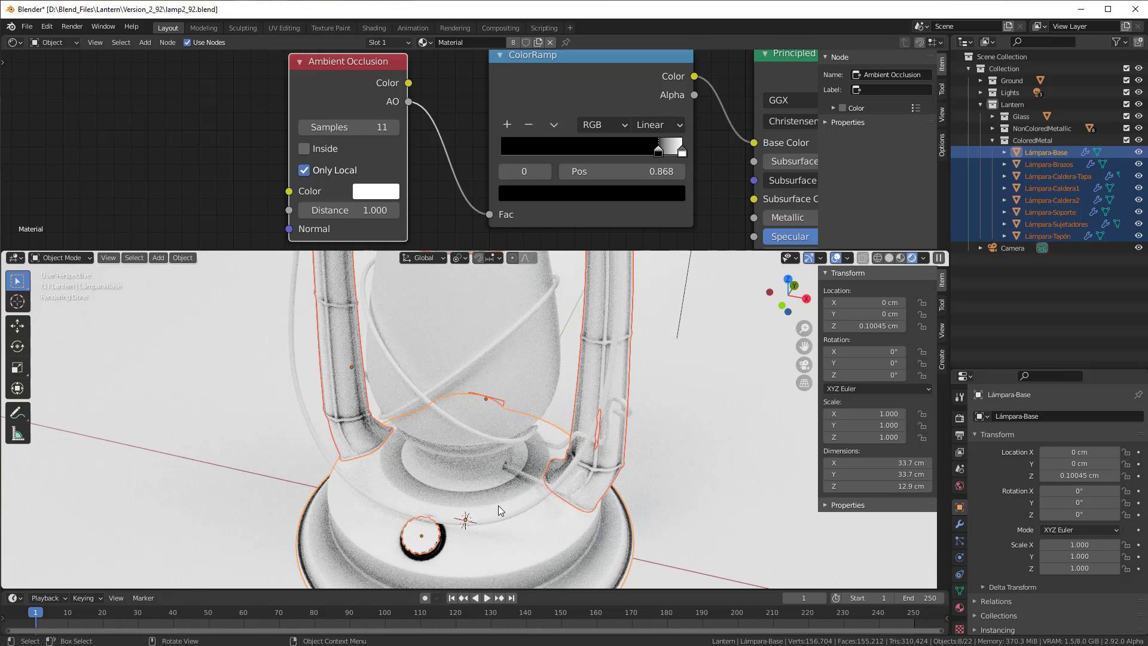
Move the Ambient Occlusion node slightly lower, keeping its ColorRamp connection intact
left_click_drag(346, 83, 341, 101)
key("Escape")
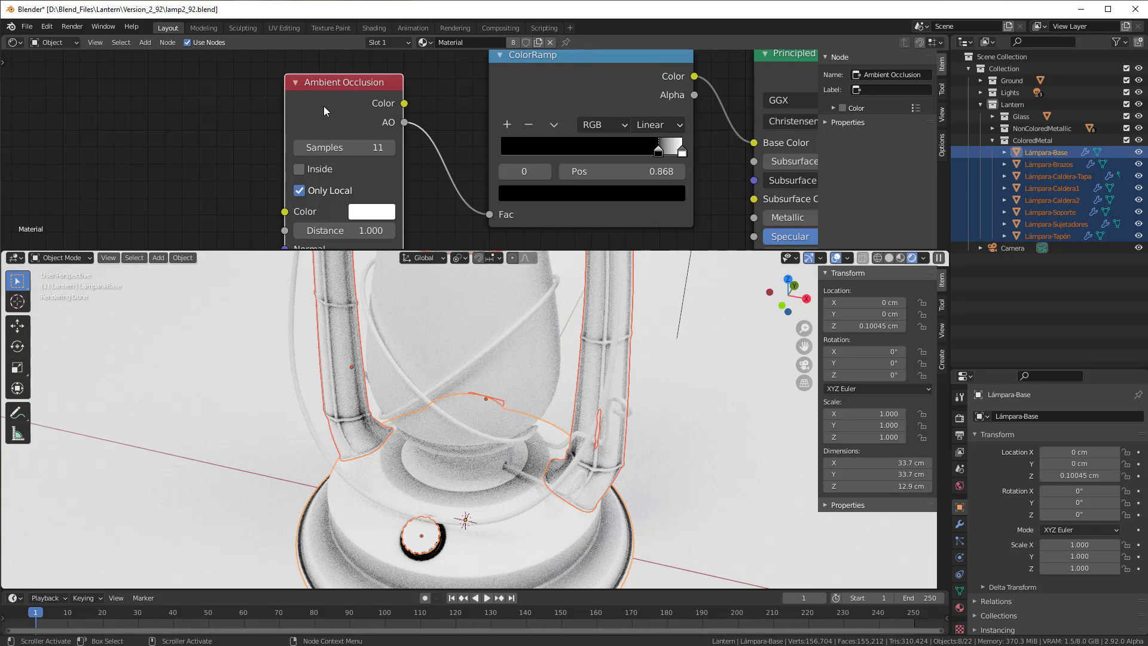
key("g")
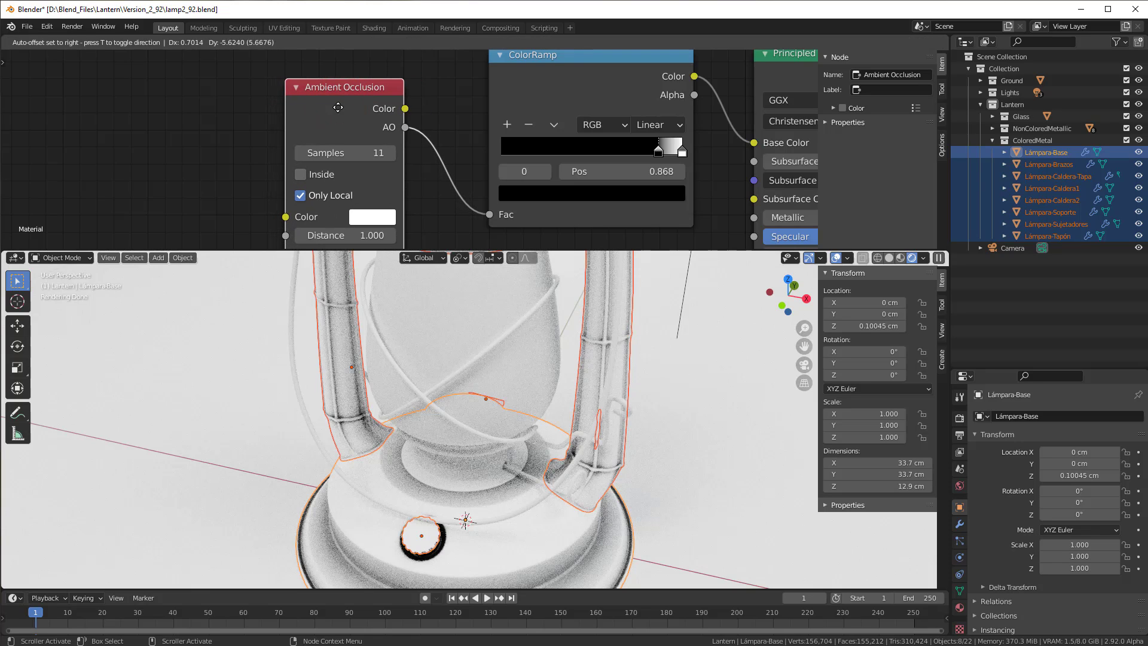
left_click(338, 107)
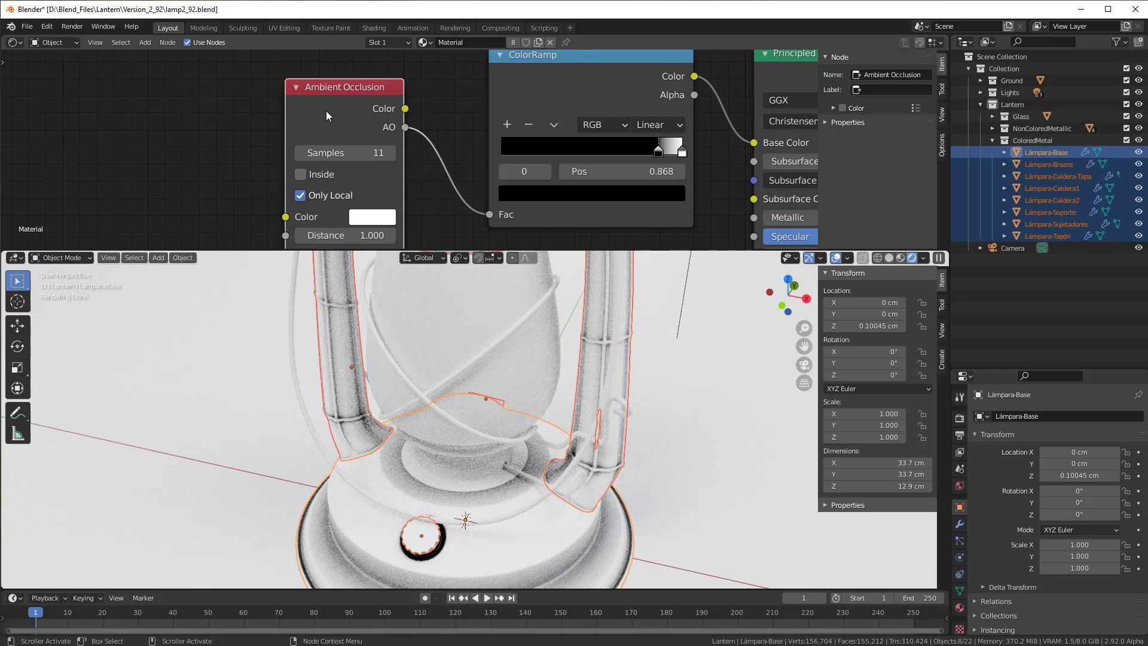